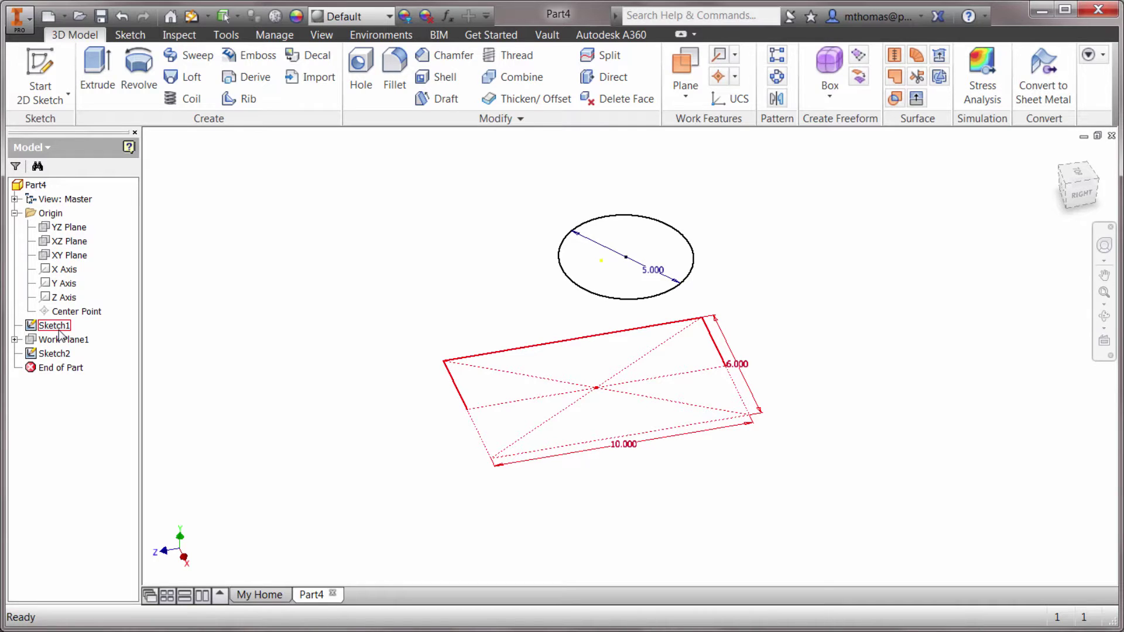
Step: Edit the circle sketch on the work plane and draw a 5 in horizontal line across the circle's diameter
{"action": "double_click", "coordinate": [49, 359]}
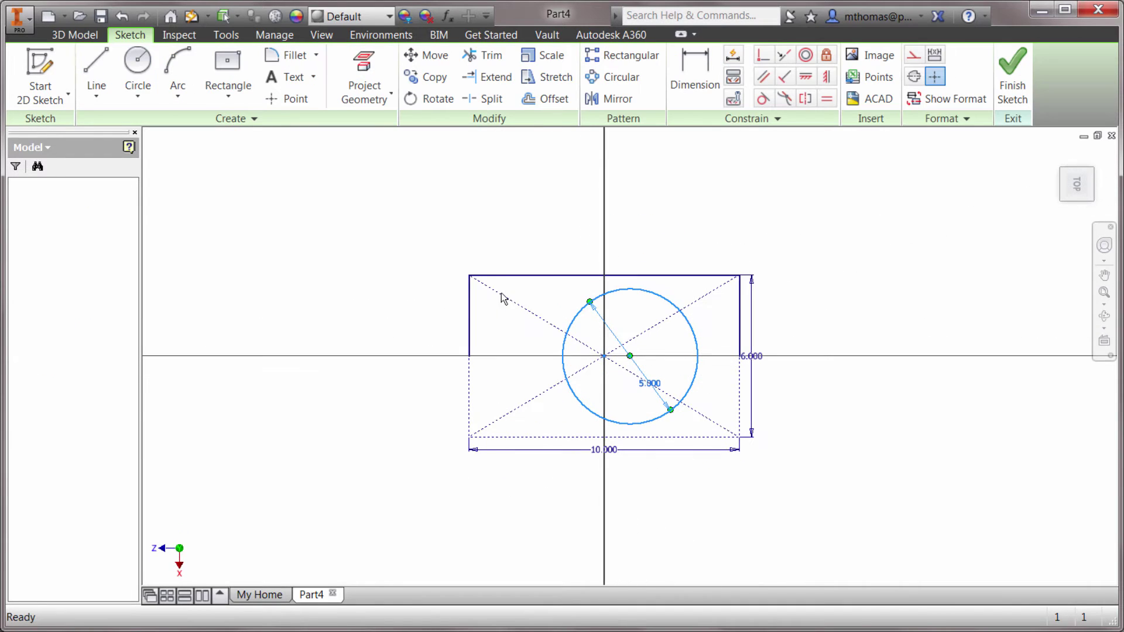
{"action": "left_click", "coordinate": [97, 60]}
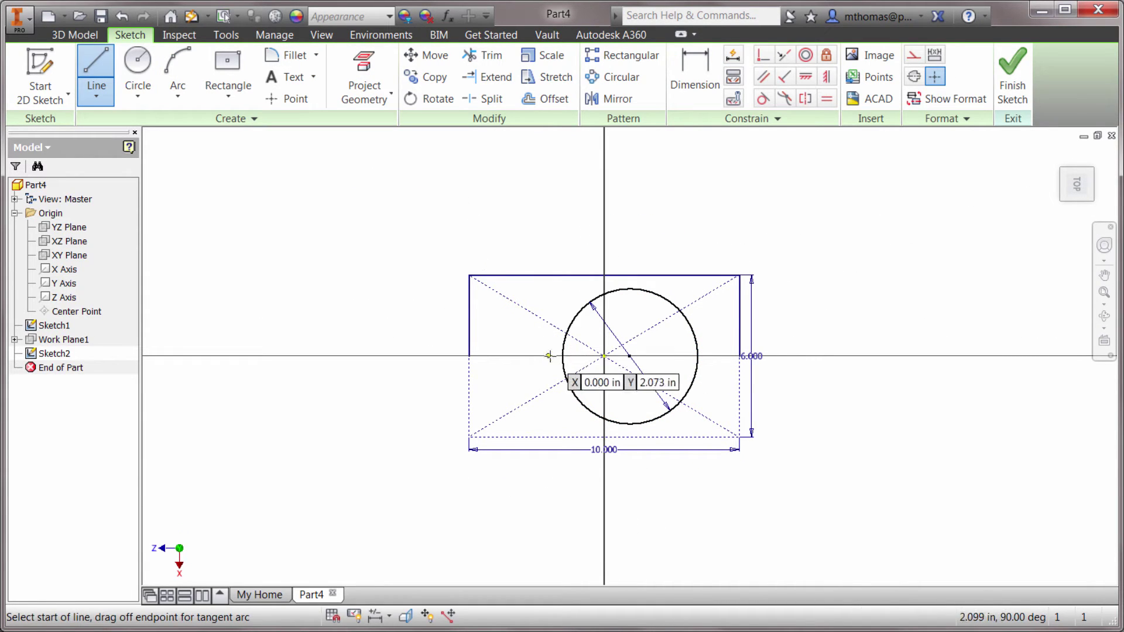
{"action": "left_click", "coordinate": [575, 355]}
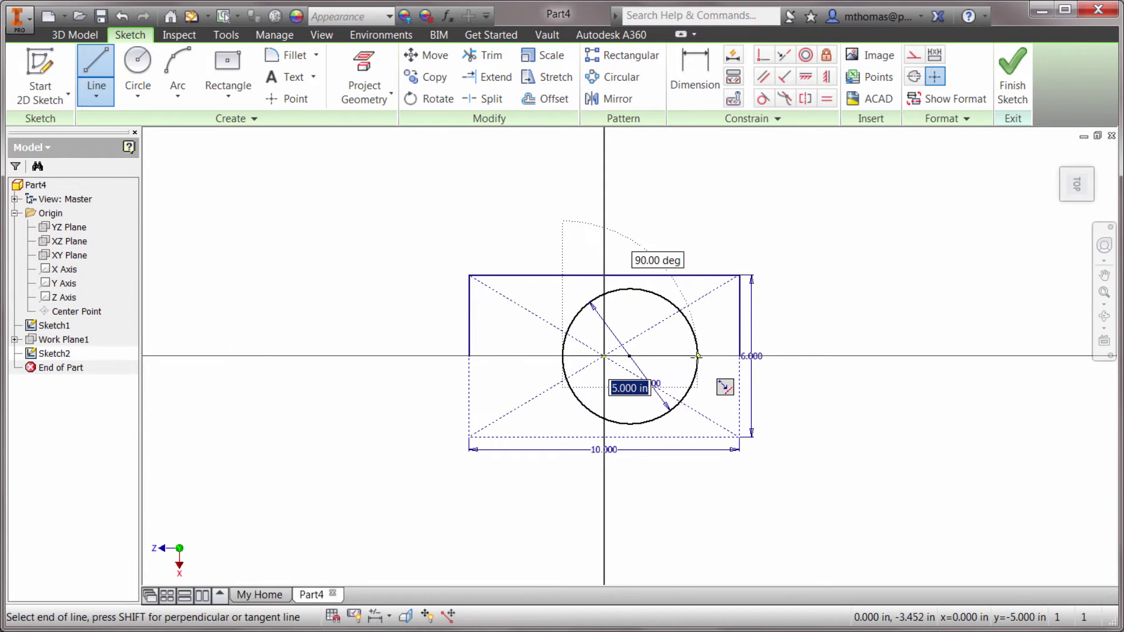
{"action": "double_click", "coordinate": [698, 356]}
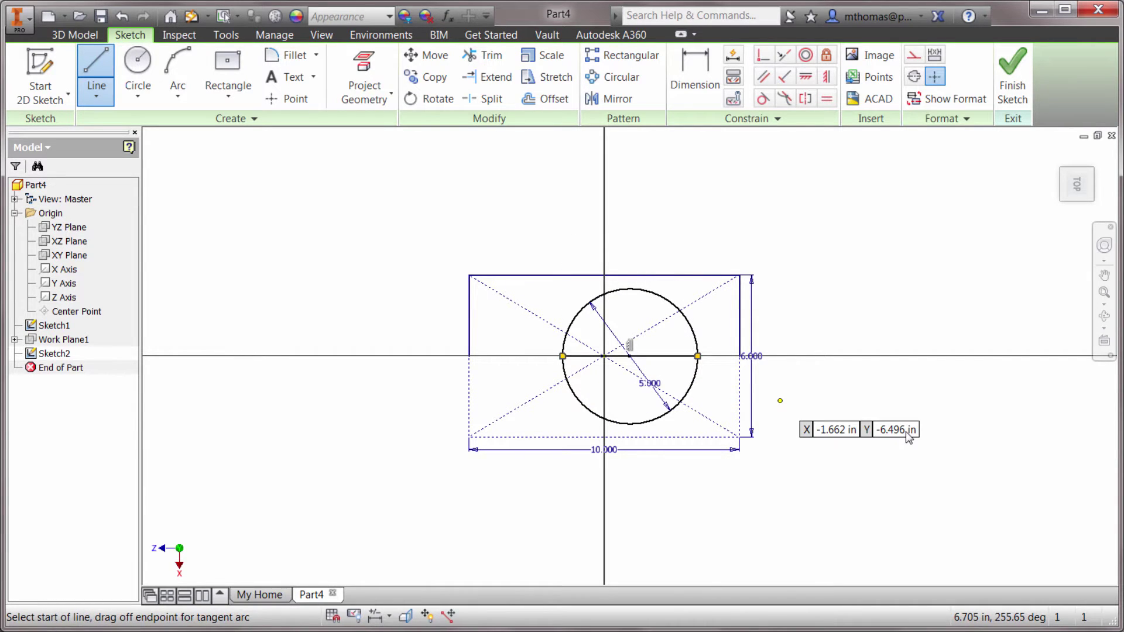
{"action": "key", "text": "Escape"}
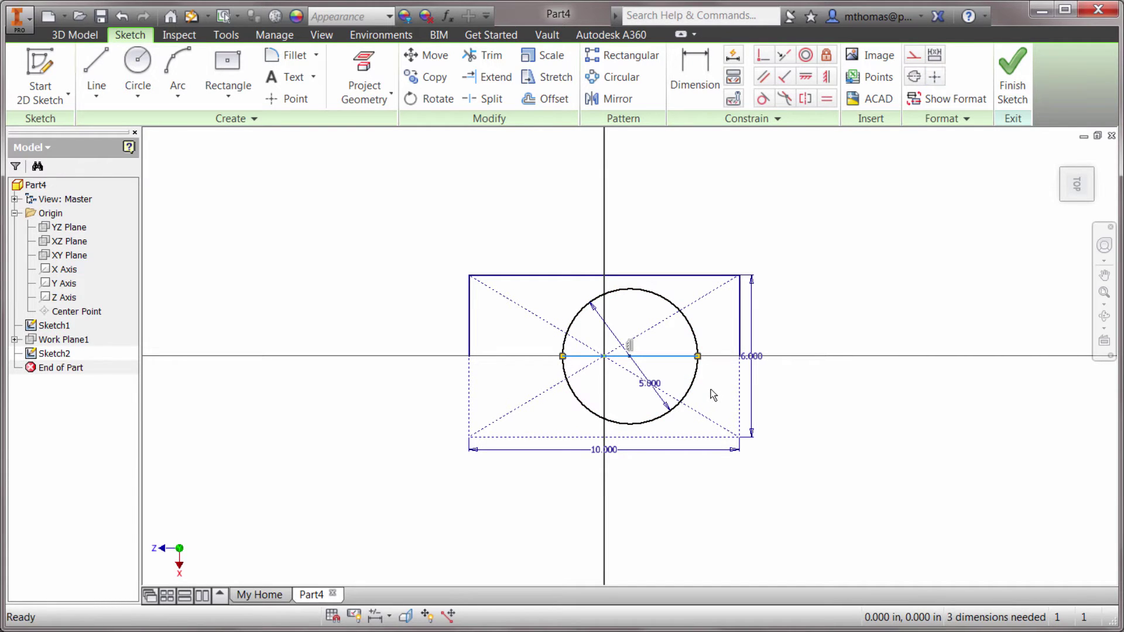
Step: Split the circle at the diameter line and convert both that line and the circle's lower half to construction geometry
{"action": "left_click", "coordinate": [491, 105]}
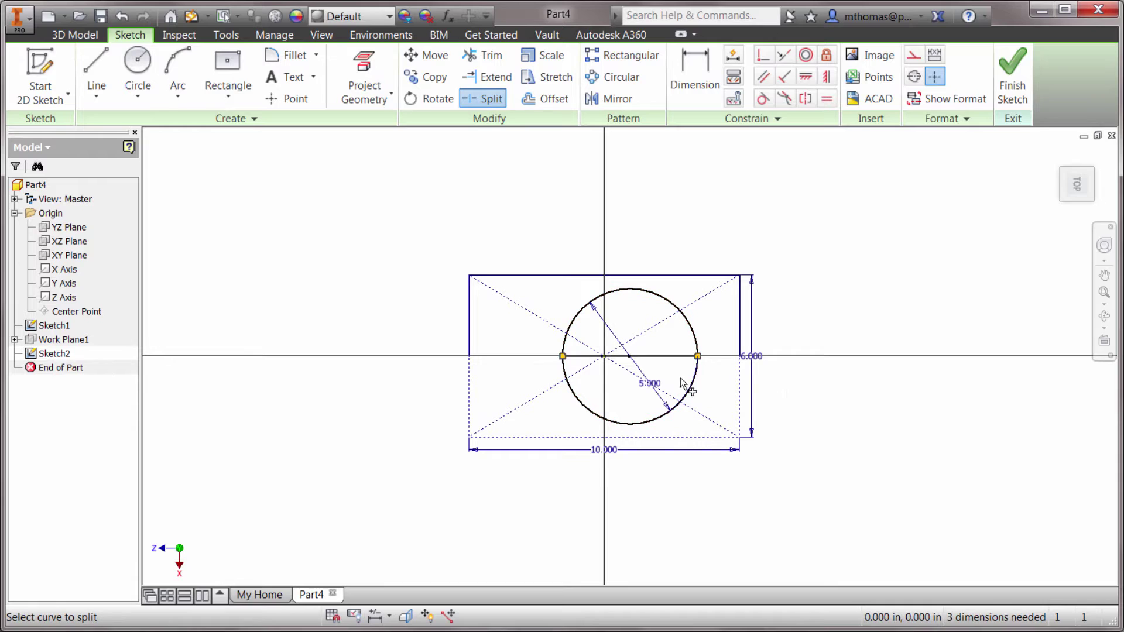
{"action": "key", "text": "Escape"}
{"action": "left_click", "coordinate": [668, 356]}
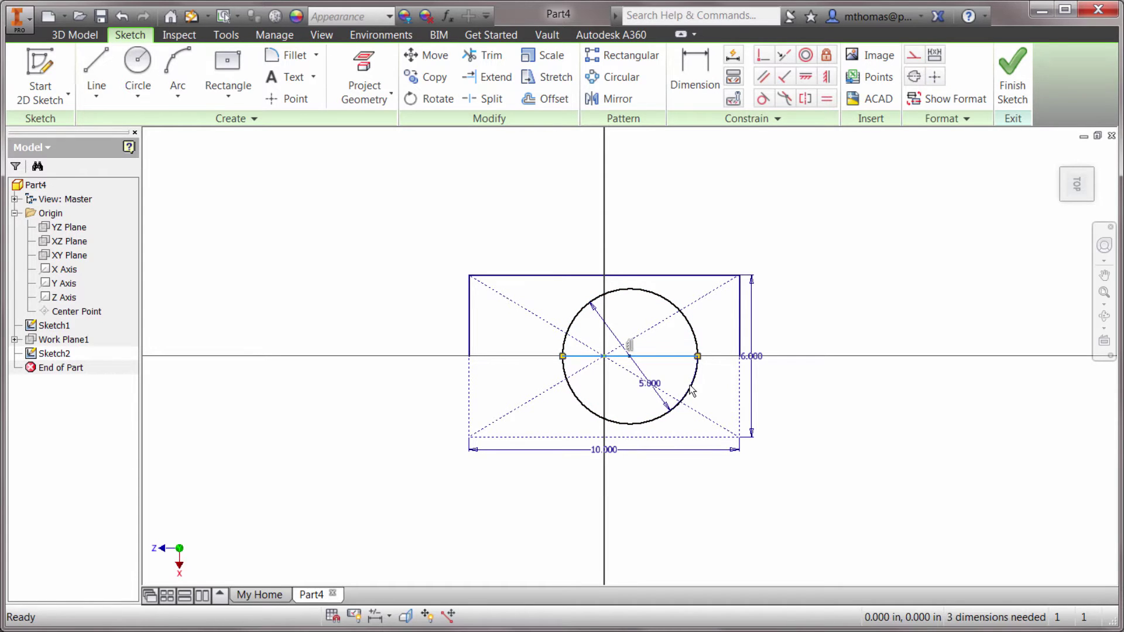
{"action": "left_click", "coordinate": [653, 385]}
{"action": "left_click", "coordinate": [913, 55]}
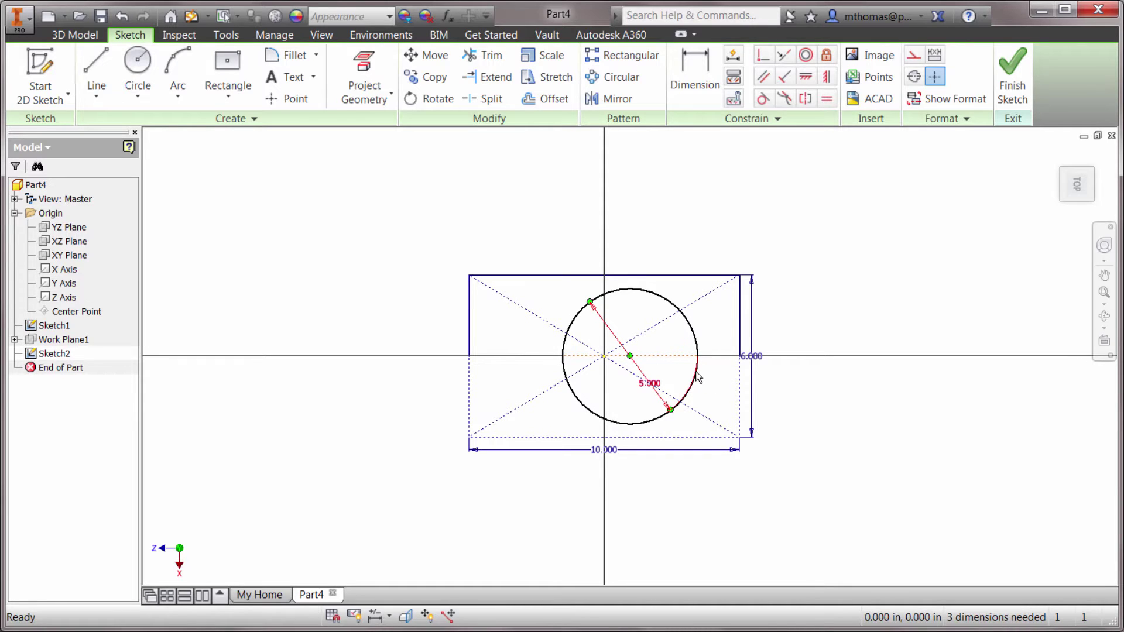
{"action": "left_click", "coordinate": [644, 424]}
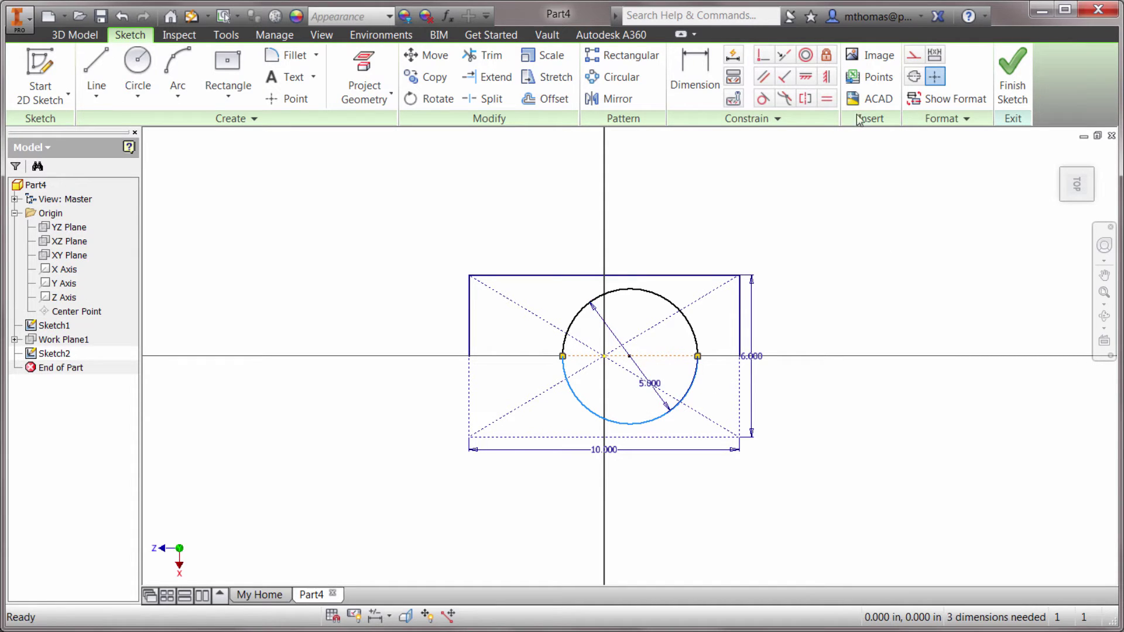
{"action": "left_click", "coordinate": [913, 54]}
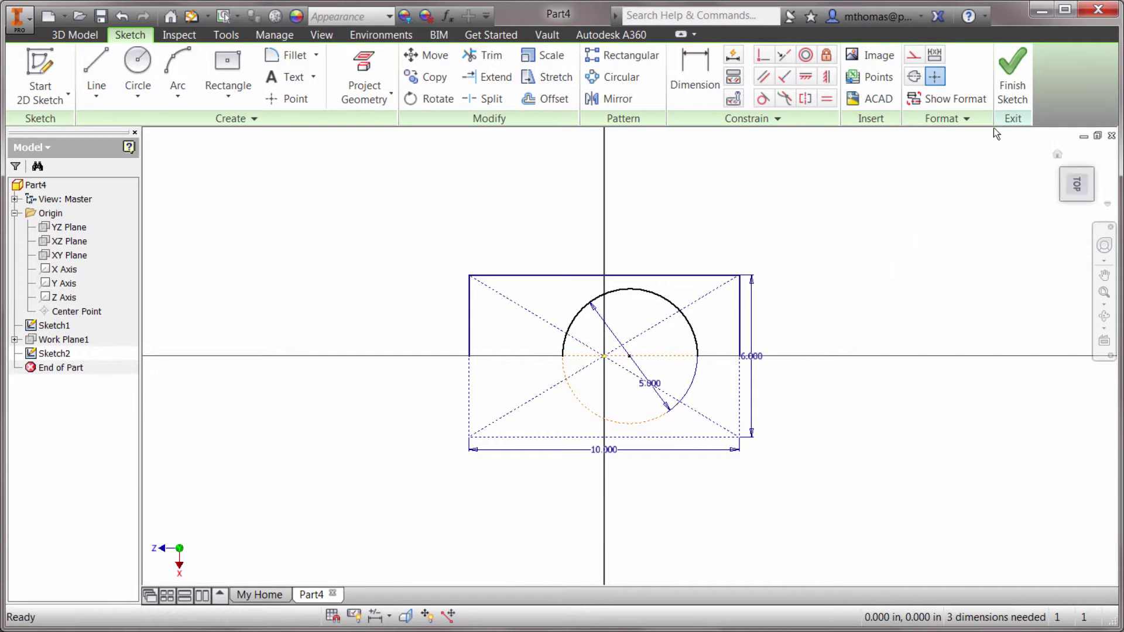
Step: Finish the sketch and convert the part to sheet metal, dismissing the sheet metal defaults without changes
{"action": "left_click", "coordinate": [1013, 76]}
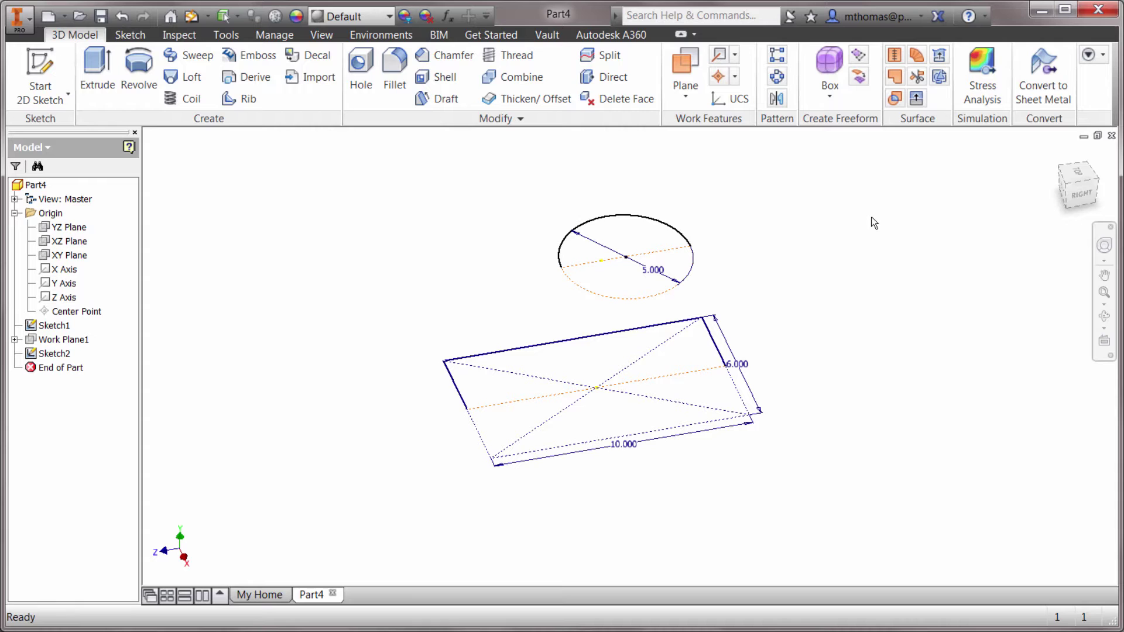
{"action": "left_click", "coordinate": [1043, 71]}
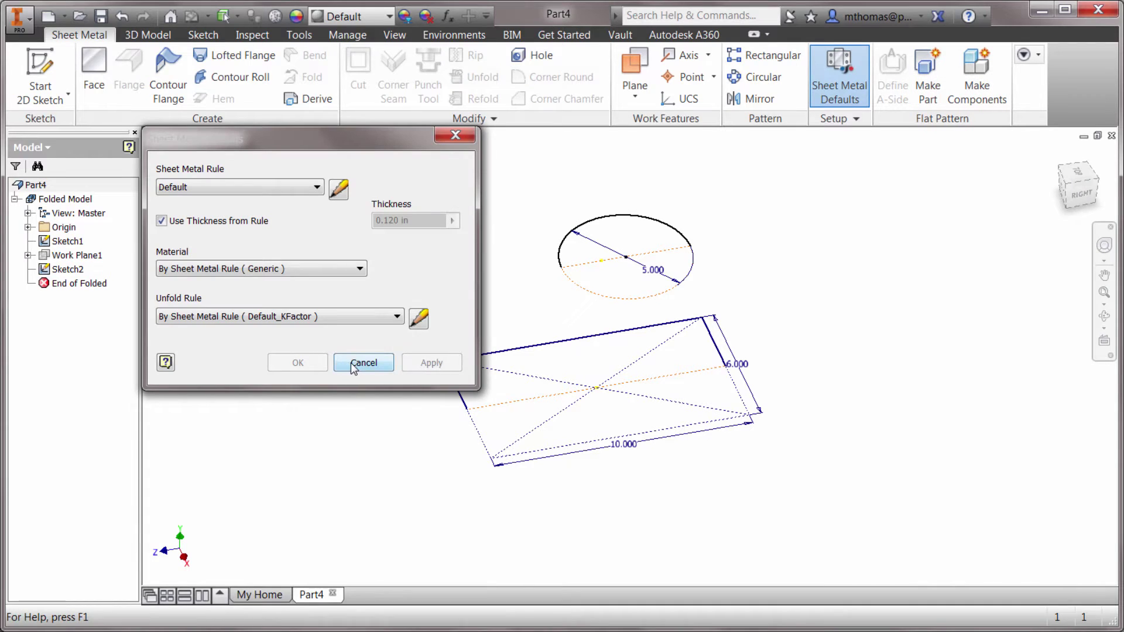
{"action": "left_click", "coordinate": [363, 363]}
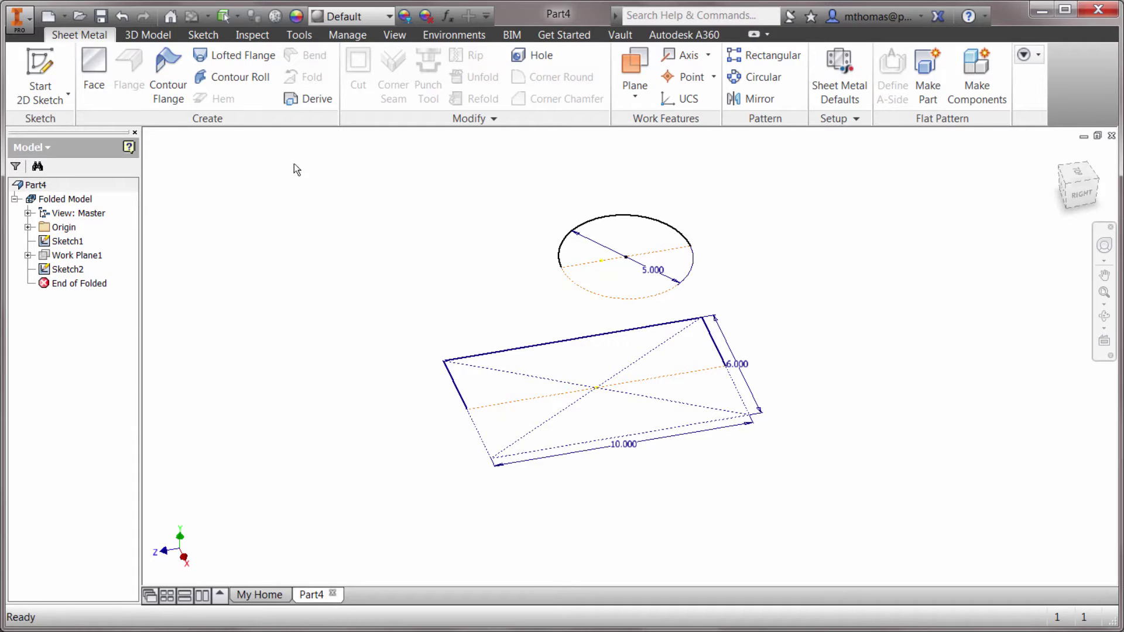
Step: Start a lofted flange with the open half-rectangle as Profile 1 and the half circle as Profile 2
{"action": "left_click", "coordinate": [249, 63]}
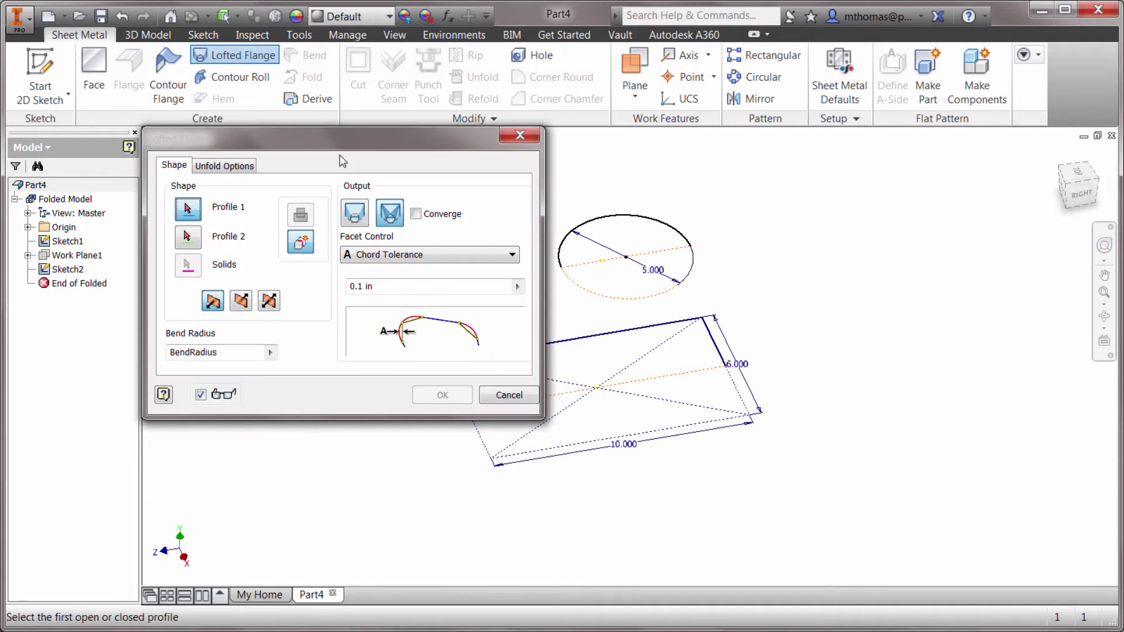
{"action": "left_click_drag", "start_coordinate": [342, 158], "coordinate": [261, 105]}
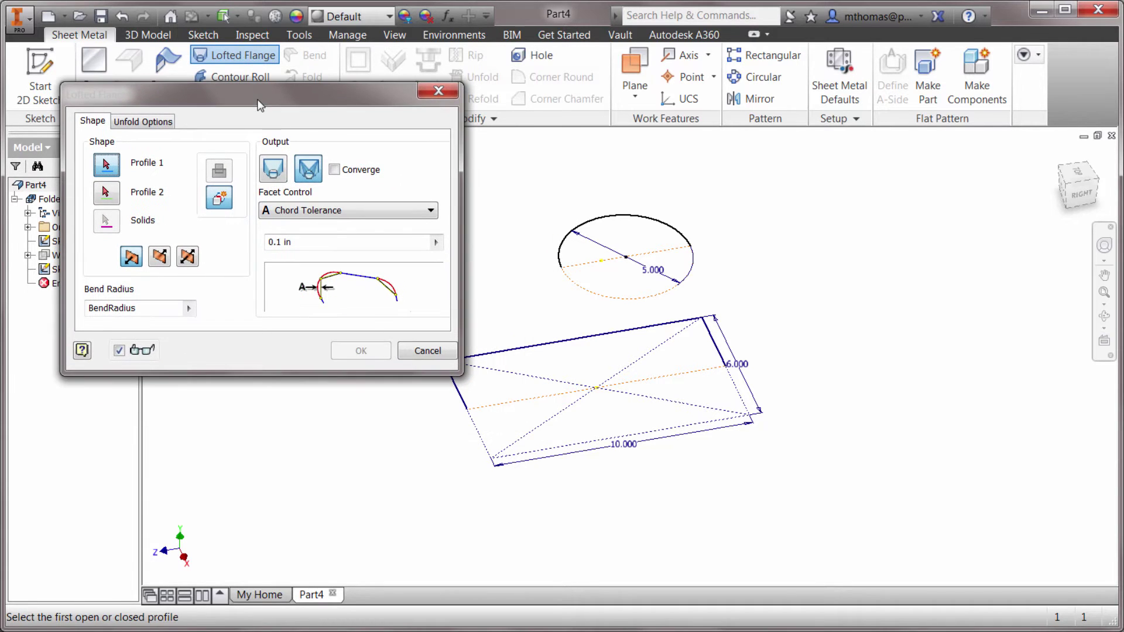
{"action": "left_click", "coordinate": [553, 349]}
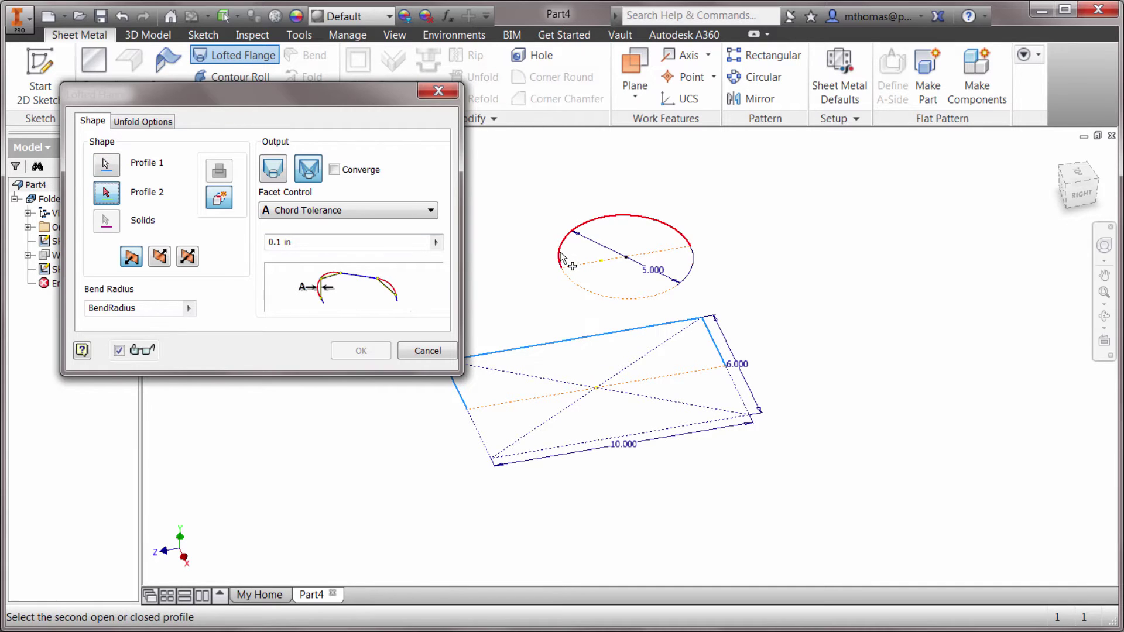
{"action": "left_click", "coordinate": [562, 260]}
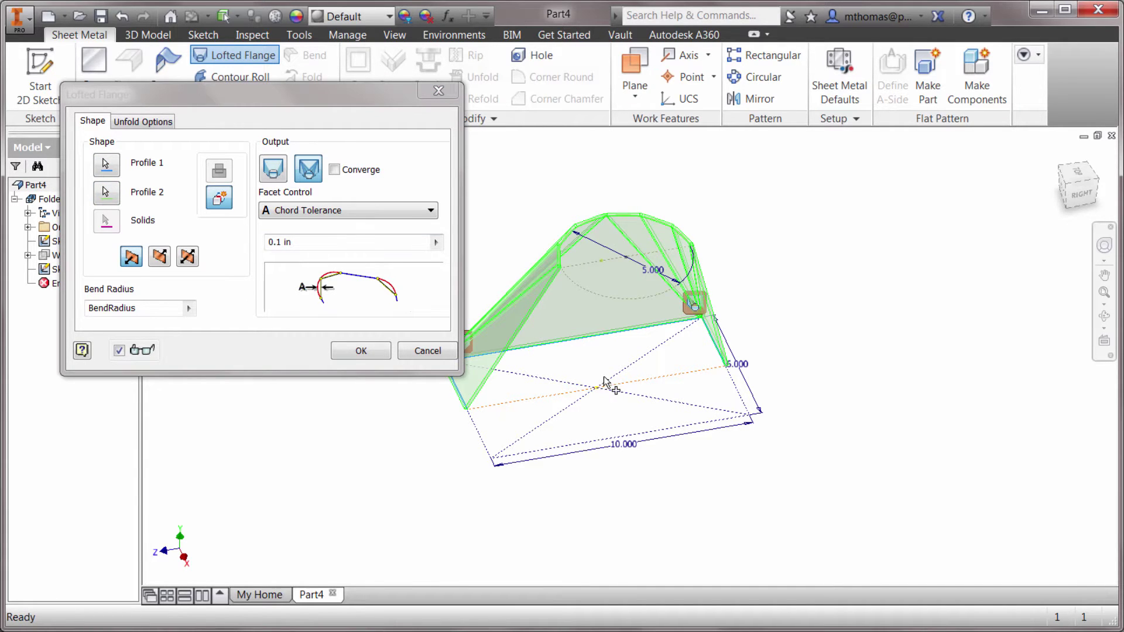
Step: Compare the Press Brake and Die Formed outputs, and create the lofted flange with the Die Formed output
{"action": "middle_click_drag", "start_coordinate": [609, 382], "coordinate": [764, 354], "text": "shift"}
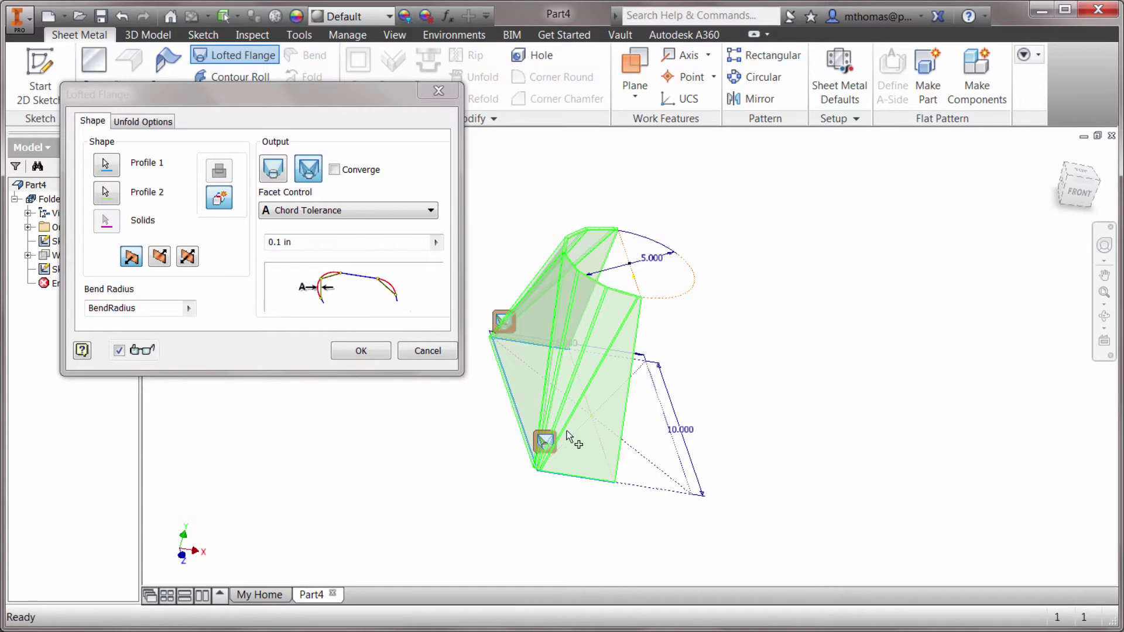
{"action": "scroll", "coordinate": [544, 477], "scroll_direction": "down", "scroll_amount": 3}
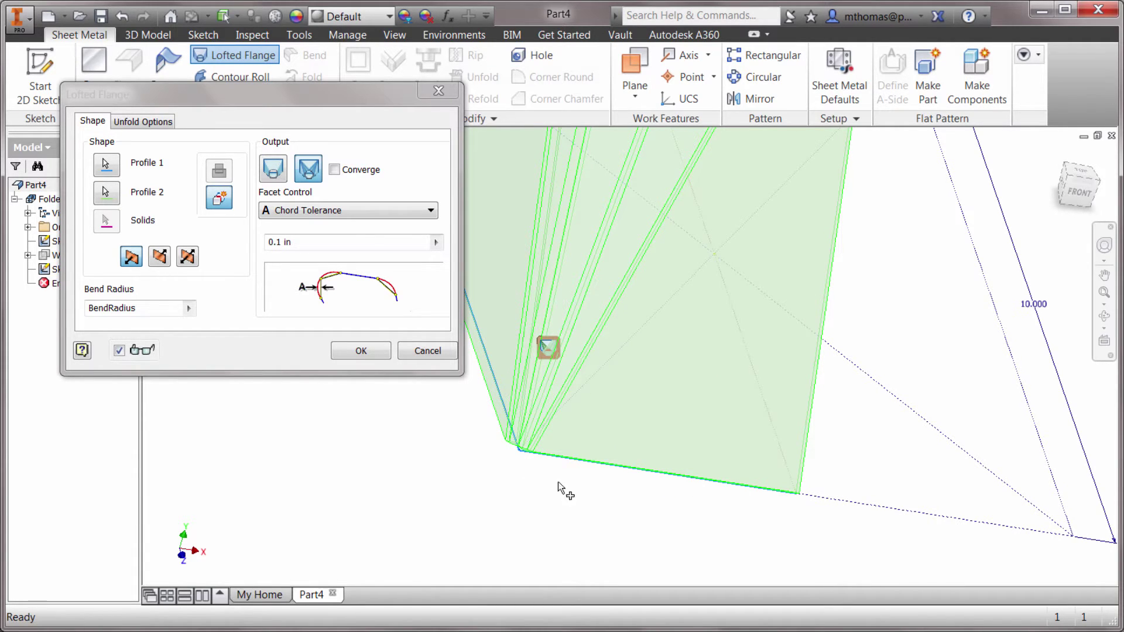
{"action": "scroll", "coordinate": [543, 466], "scroll_direction": "up", "scroll_amount": 2}
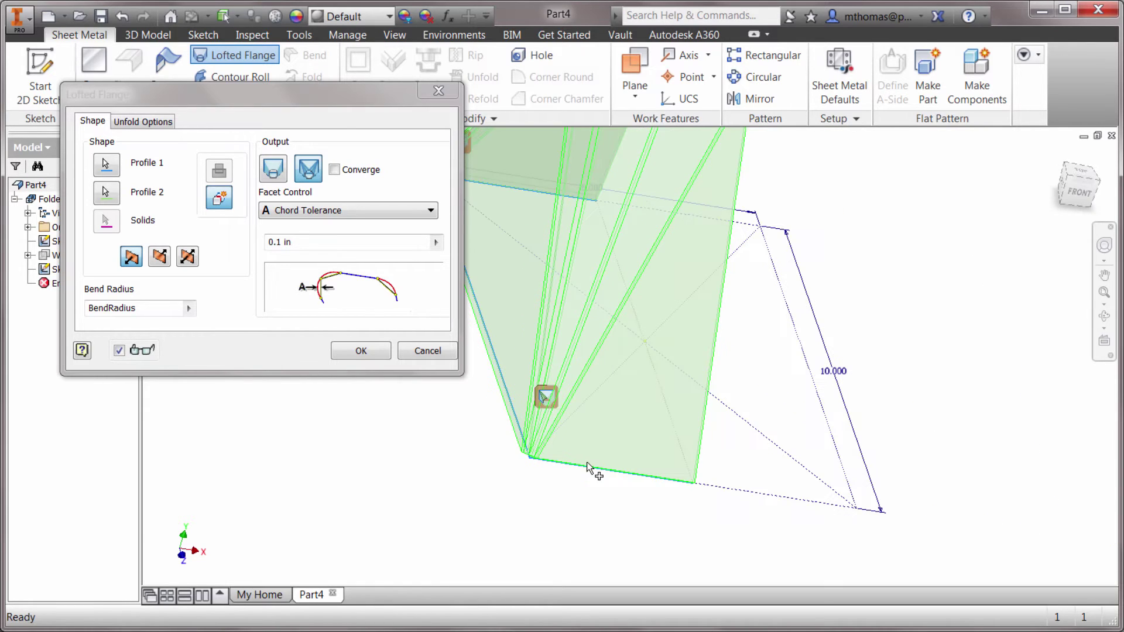
{"action": "scroll", "coordinate": [587, 462], "scroll_direction": "up", "scroll_amount": 2}
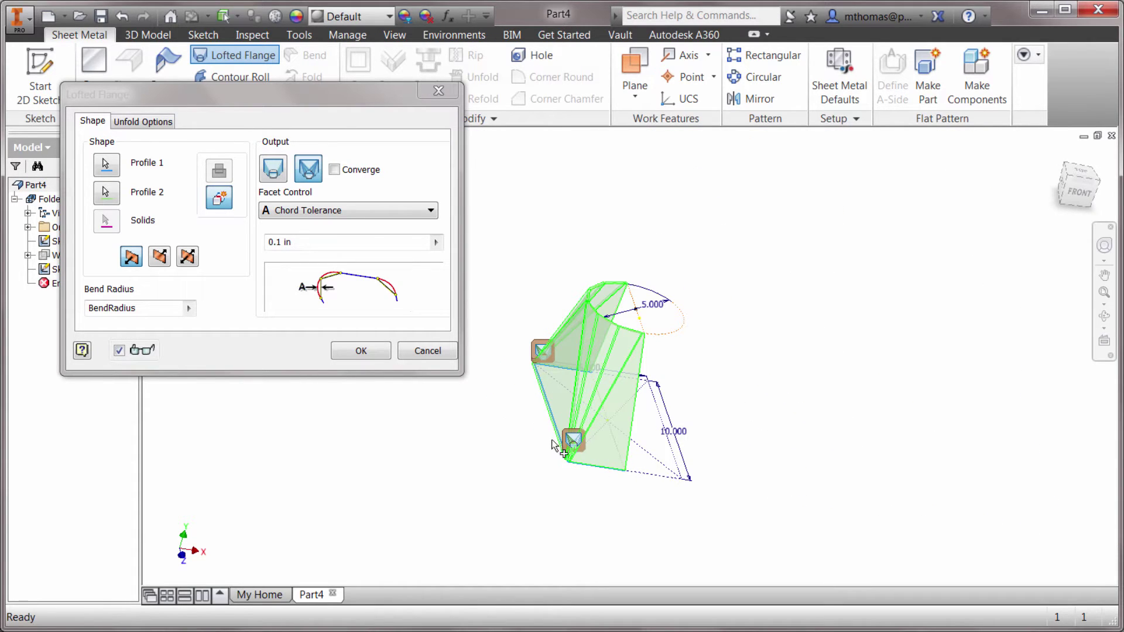
{"action": "left_click", "coordinate": [281, 177]}
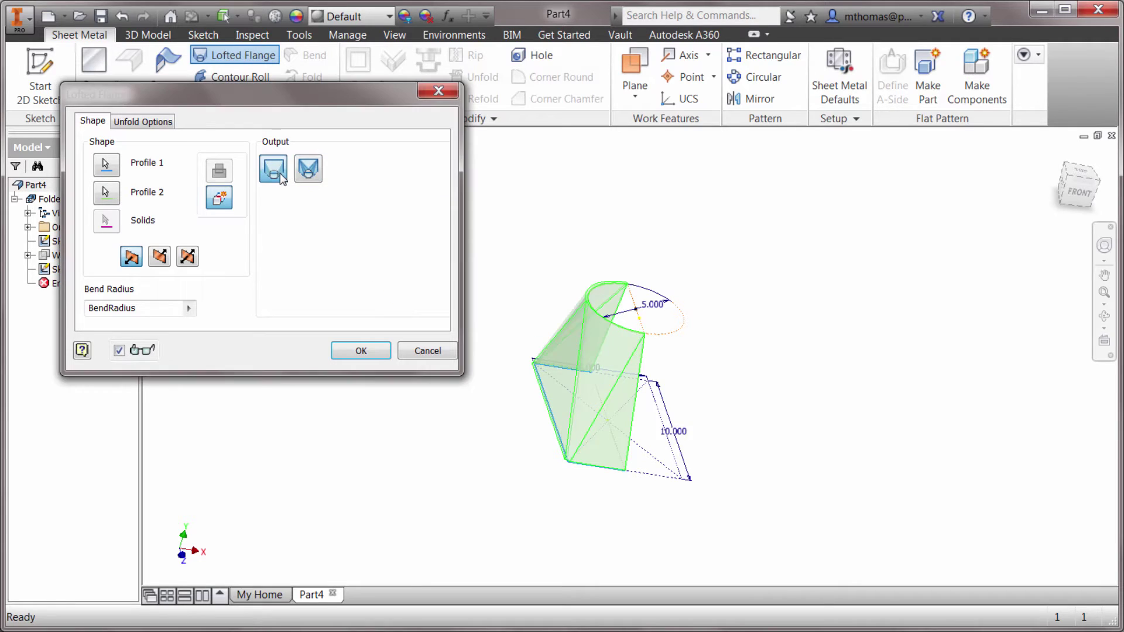
{"action": "left_click", "coordinate": [317, 181]}
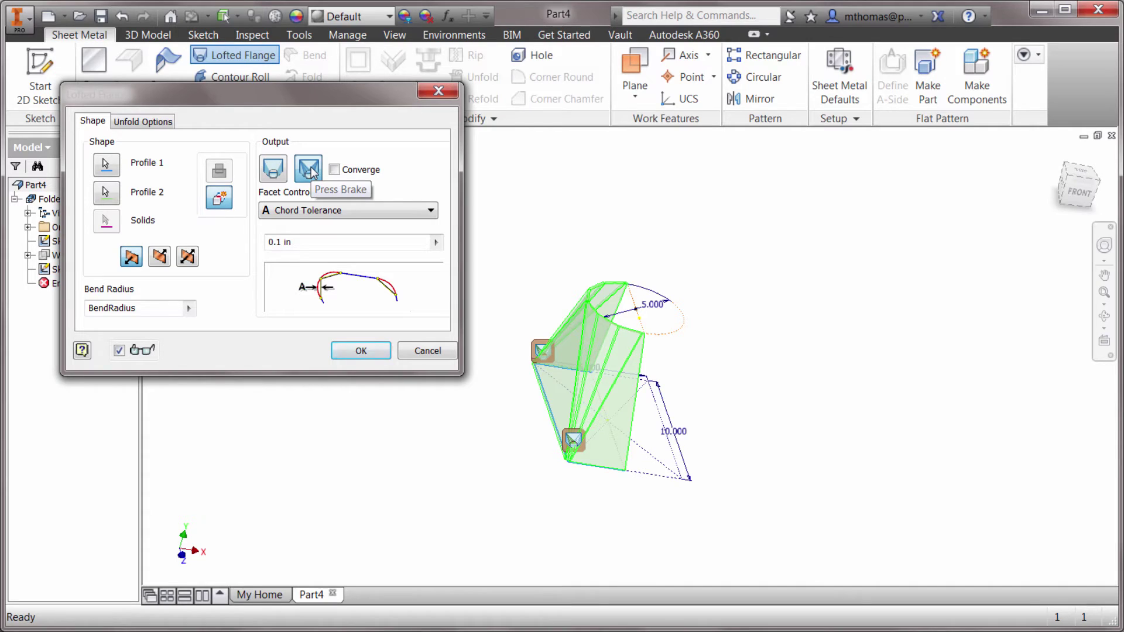
{"action": "left_click", "coordinate": [279, 174]}
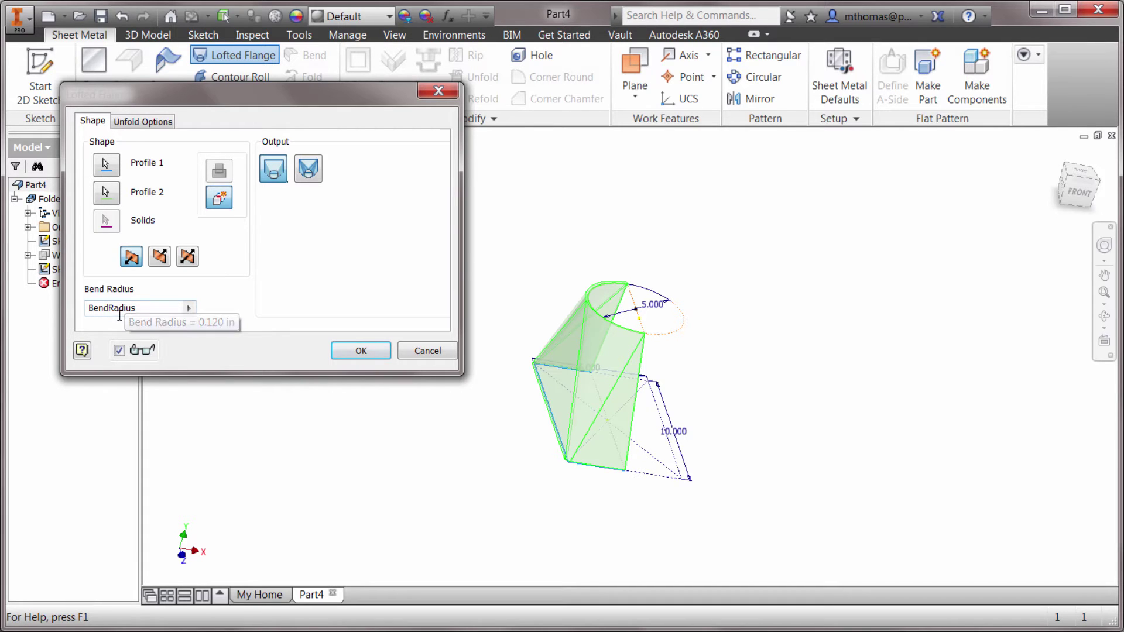
{"action": "left_click", "coordinate": [359, 350]}
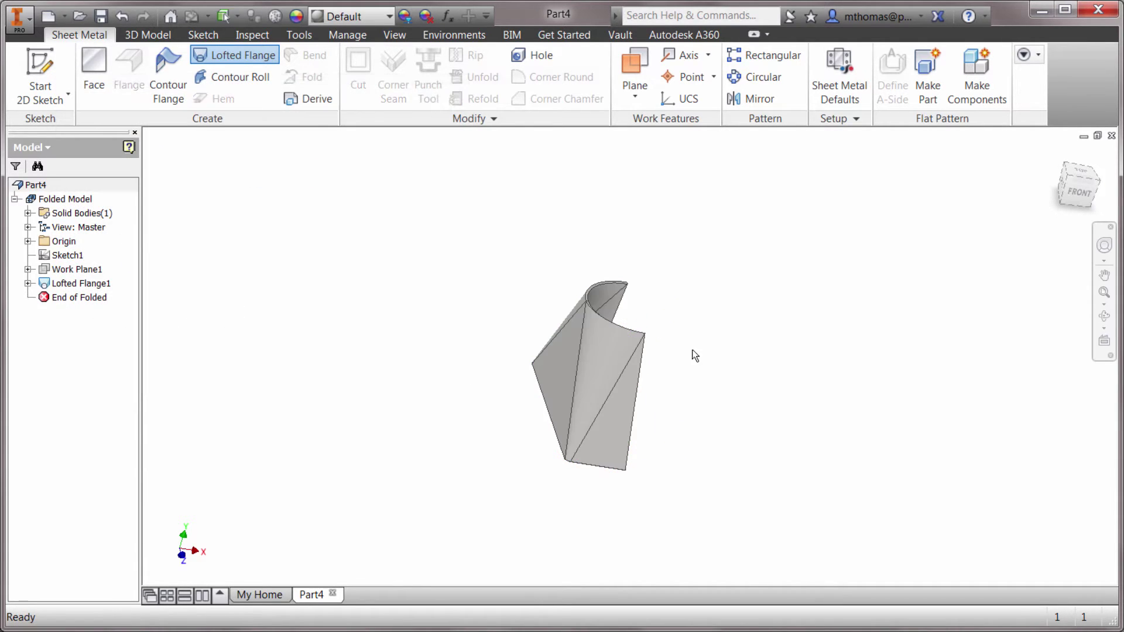
Step: Inspect the die-formed lofted flange and create its flat pattern
{"action": "scroll", "coordinate": [586, 365], "scroll_direction": "up", "scroll_amount": 3}
{"action": "scroll", "coordinate": [620, 375], "scroll_direction": "down", "scroll_amount": 3}
{"action": "key", "text": "F4"}
{"action": "mouse_move", "coordinate": [600, 377]}
{"action": "left_mouse_down"}
{"action": "mouse_move", "coordinate": [482, 344]}
{"action": "mouse_move", "coordinate": [590, 366]}
{"action": "mouse_move", "coordinate": [585, 377]}
{"action": "left_mouse_up"}
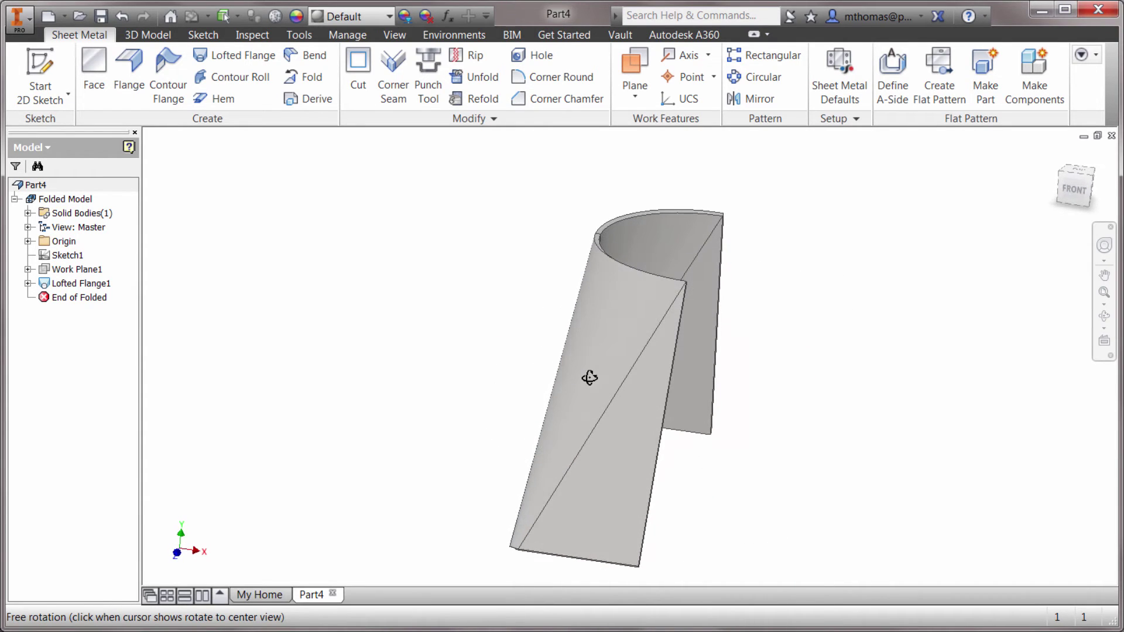
{"action": "key", "text": "Escape"}
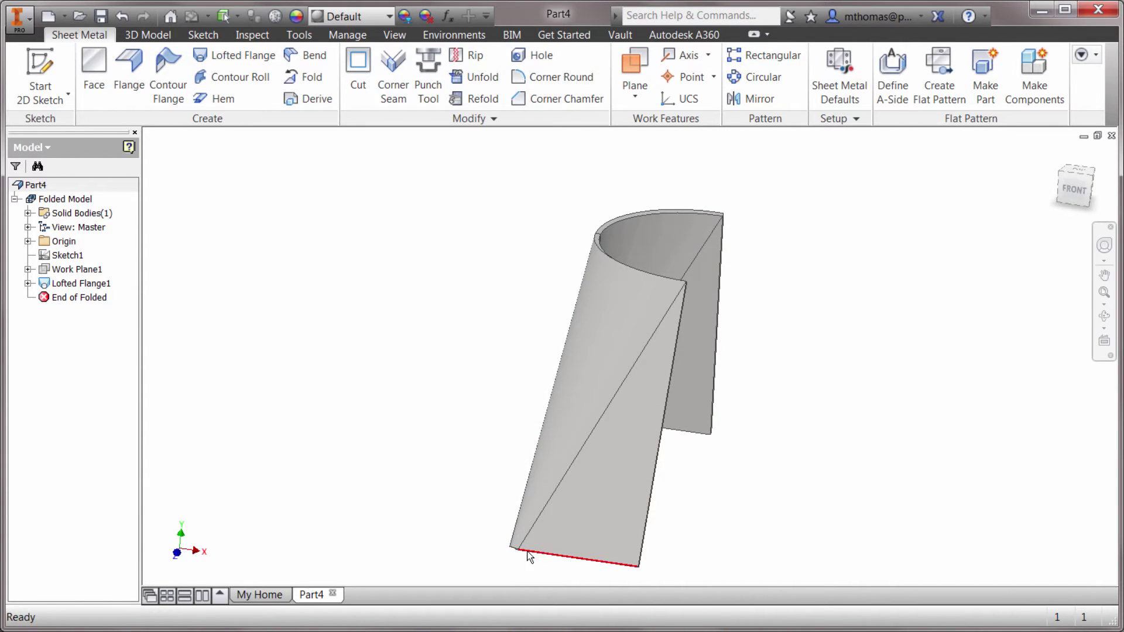
{"action": "left_click", "coordinate": [951, 68]}
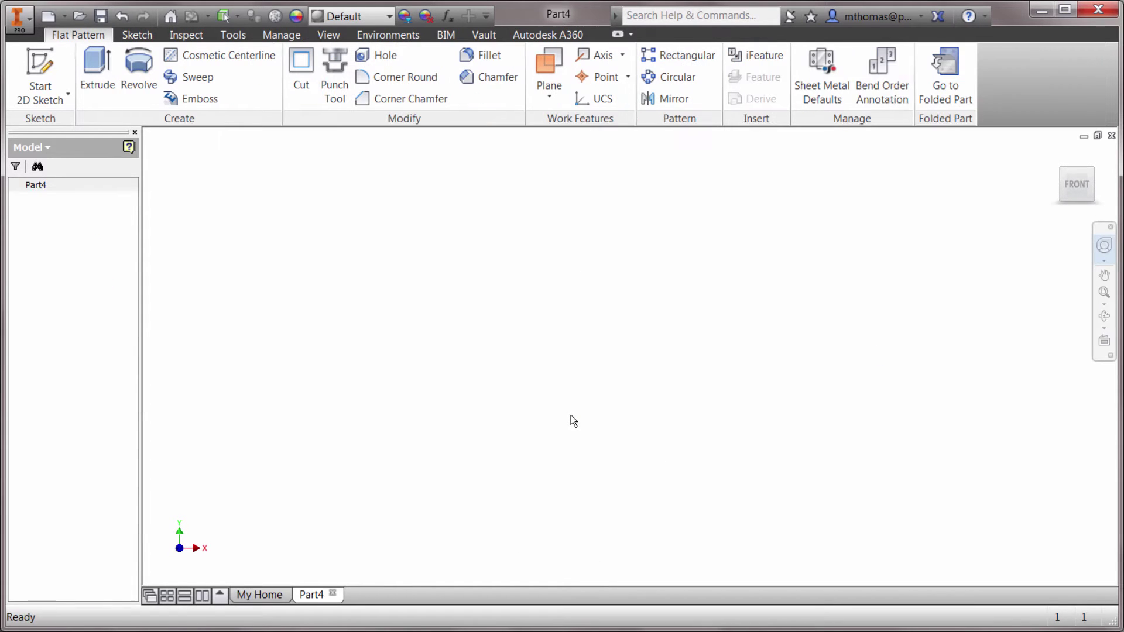
{"action": "middle_click_drag", "start_coordinate": [571, 416], "coordinate": [551, 388]}
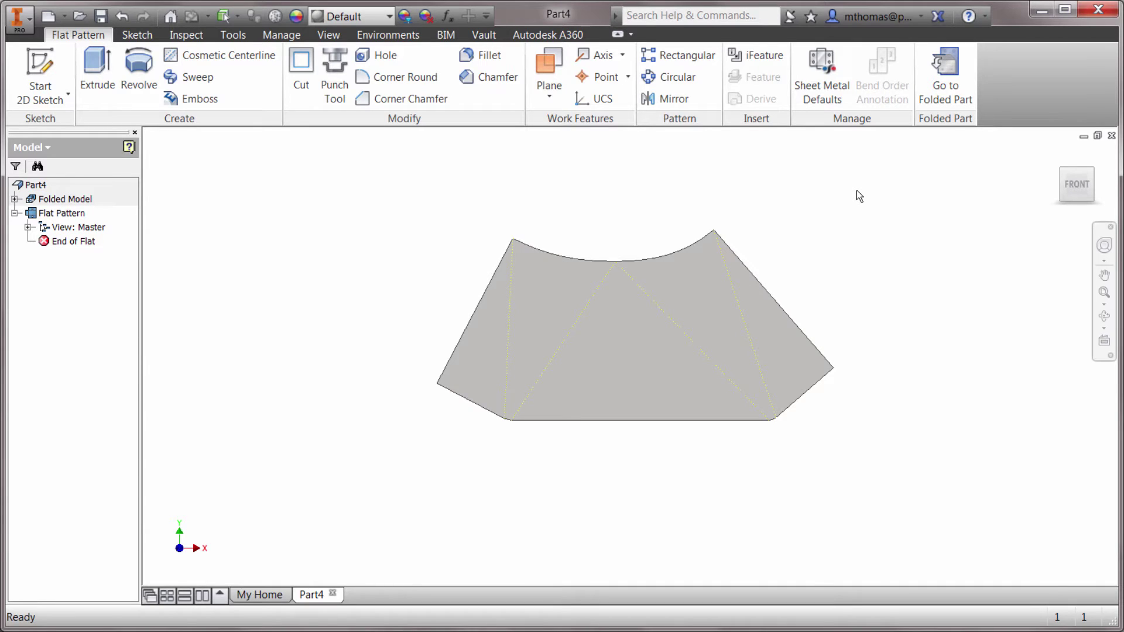
Step: Undo the flat pattern and the die-formed lofted flange
{"action": "left_click", "coordinate": [120, 18]}
{"action": "left_click", "coordinate": [119, 20]}
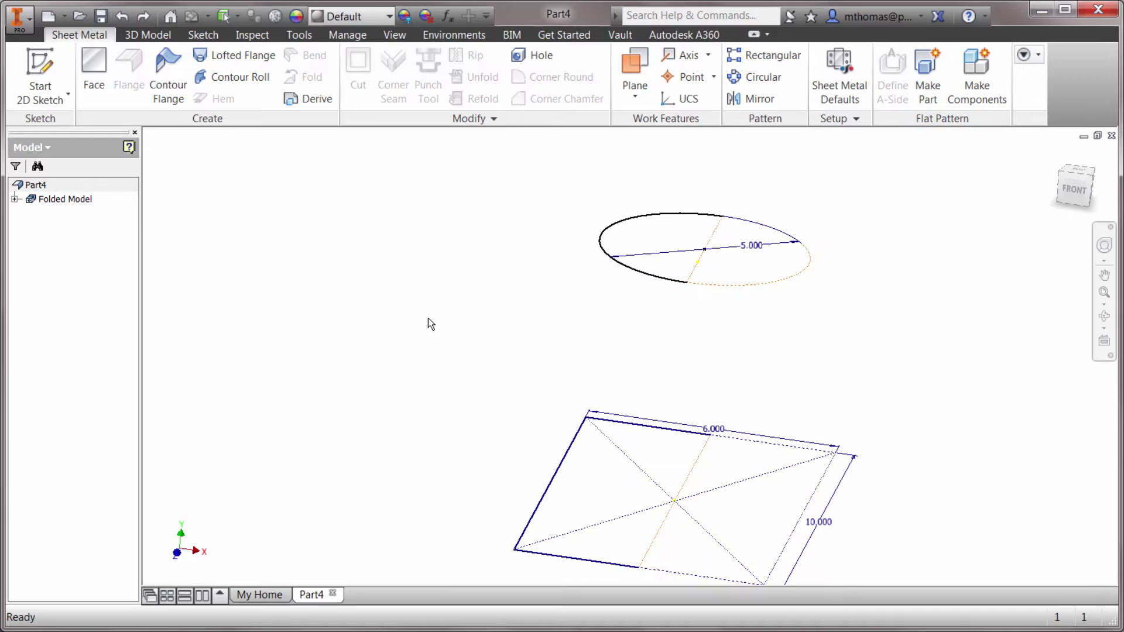
Step: Start a lofted flange with the Press Brake output, using the open half-rectangle as Profile 1 and the half circle as Profile 2
{"action": "middle_click_drag", "start_coordinate": [501, 382], "coordinate": [435, 300], "text": "shift"}
{"action": "left_click", "coordinate": [235, 55]}
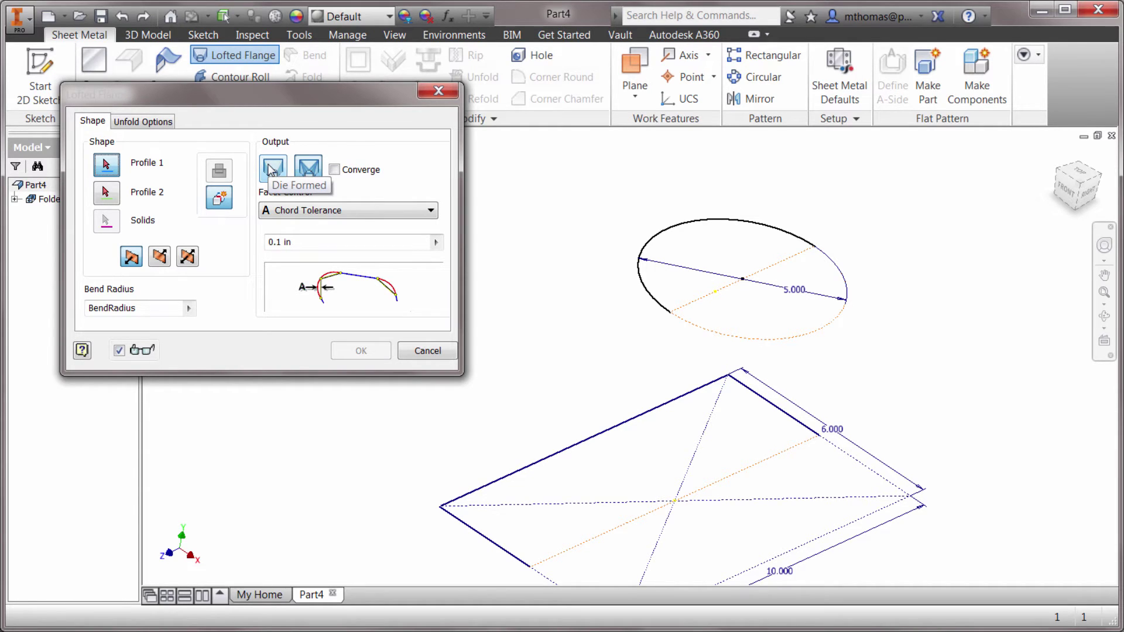
{"action": "left_click", "coordinate": [271, 171]}
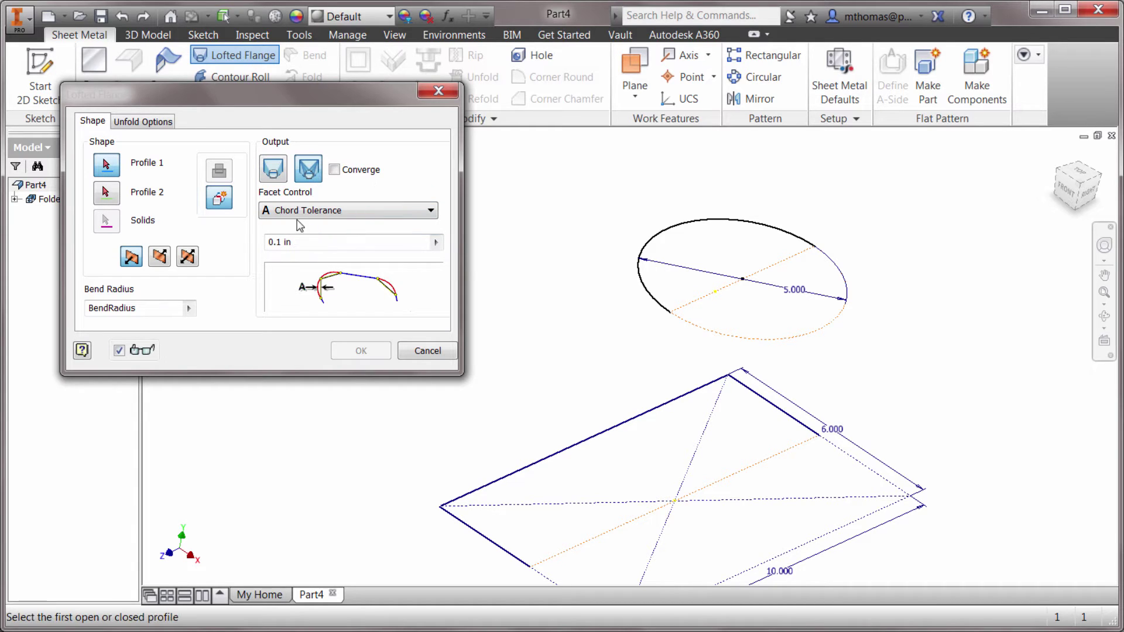
{"action": "left_click", "coordinate": [526, 467]}
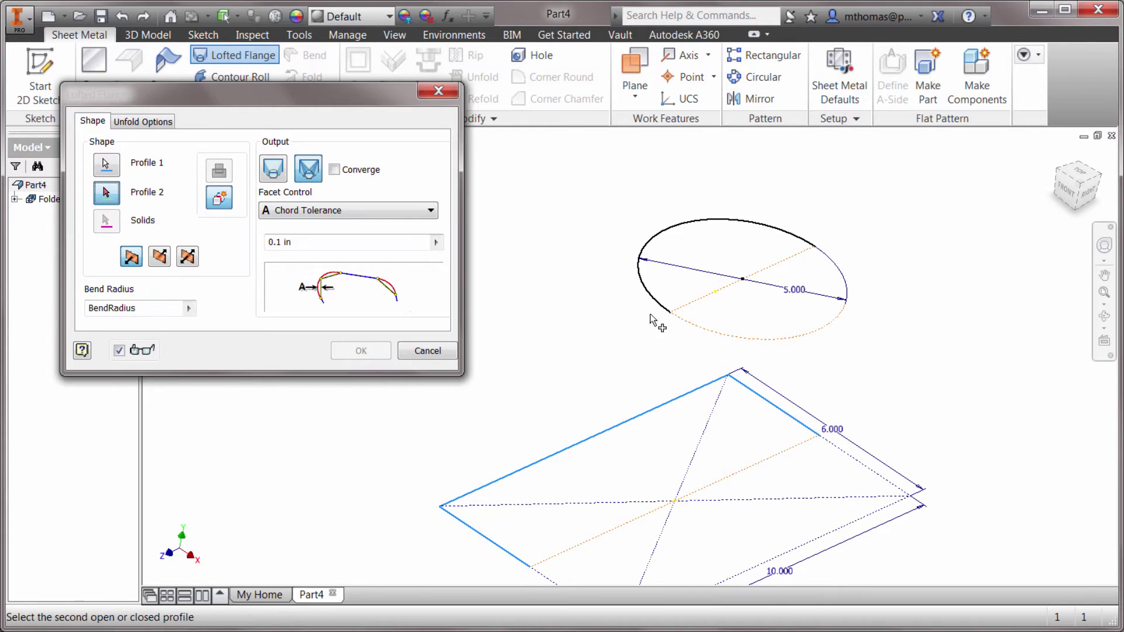
{"action": "left_click", "coordinate": [647, 289]}
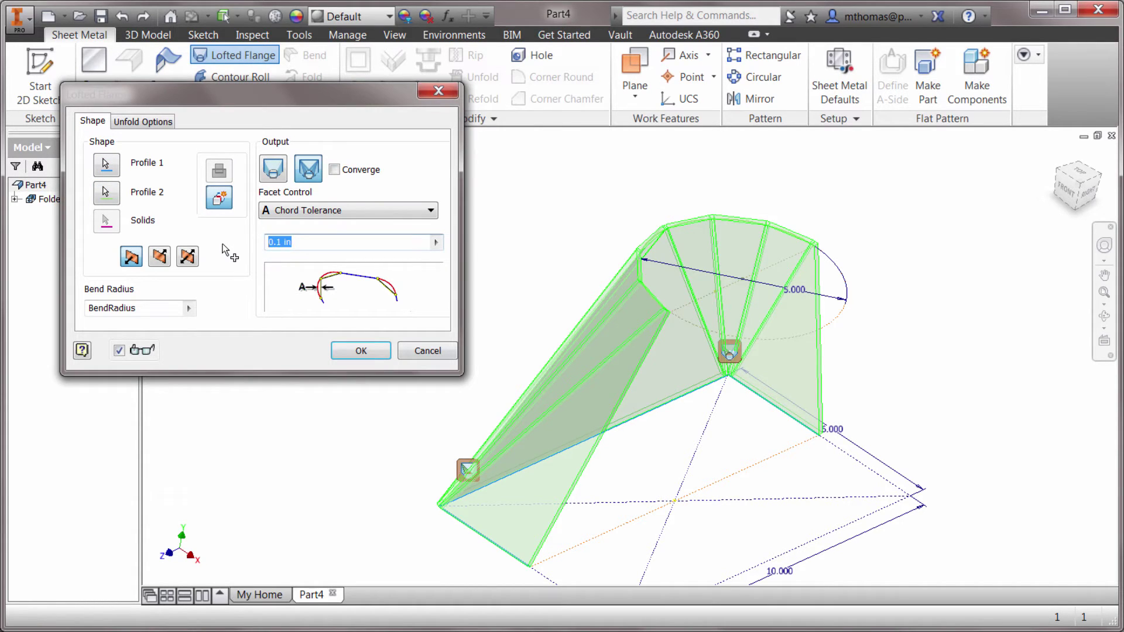
Step: Try a chord tolerance of 0.2 in for the facets, and set it back to 0.1 in
{"action": "type", "text": ".2"}
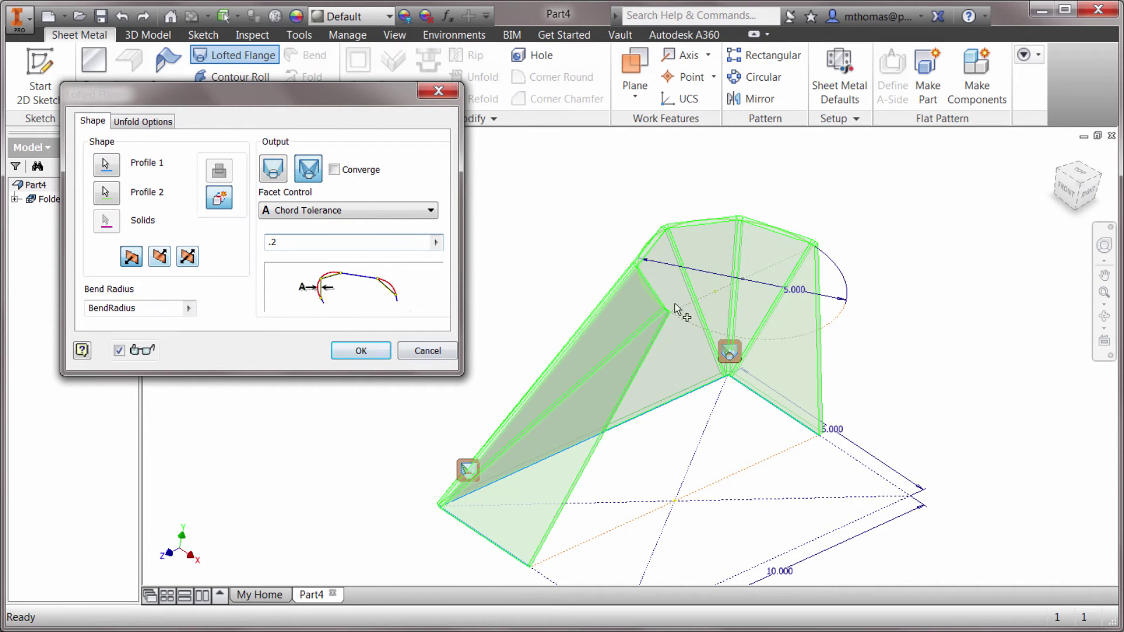
{"action": "middle_click_drag", "start_coordinate": [675, 304], "coordinate": [738, 318], "text": "shift"}
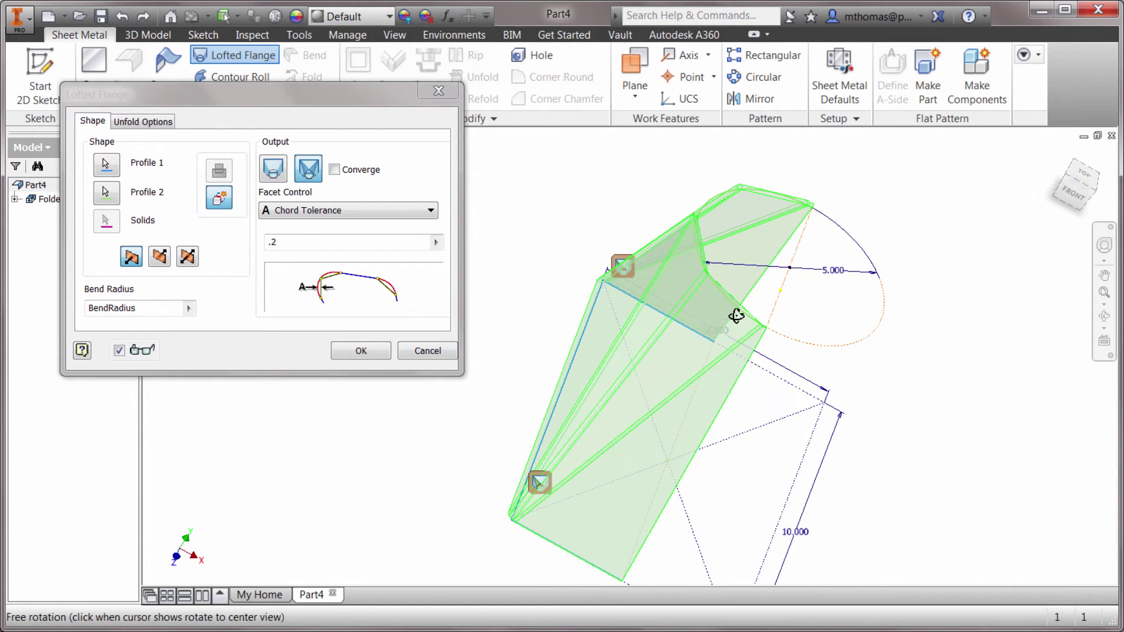
{"action": "double_click", "coordinate": [270, 242]}
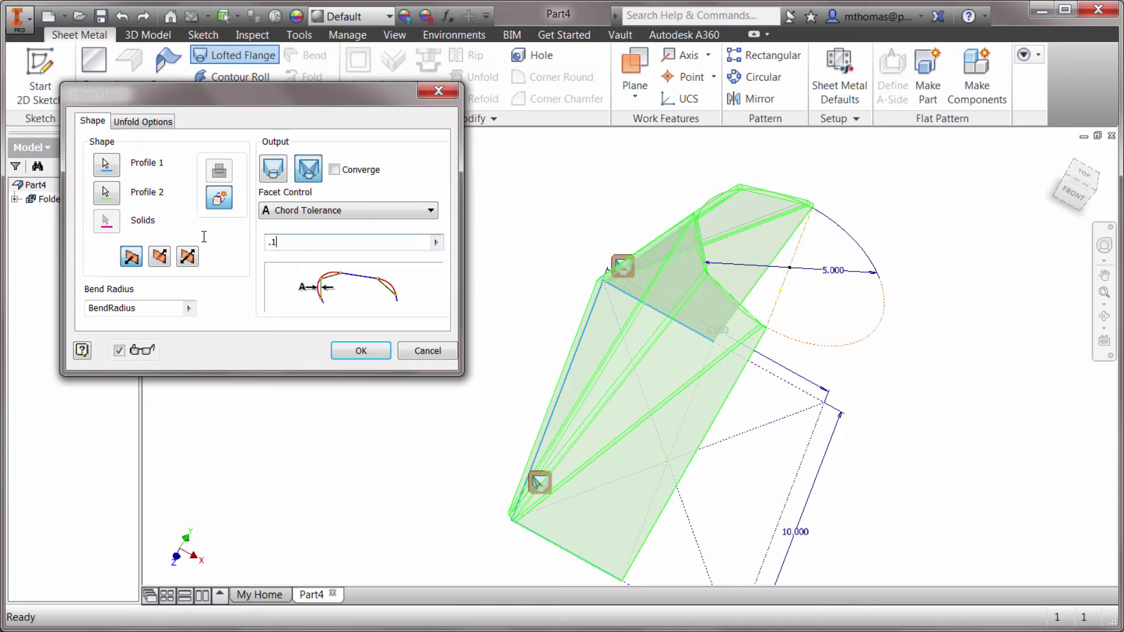
{"action": "type", "text": ".1"}
Step: Try Facet Angle as the facet control with a value of 10 deg
{"action": "left_click", "coordinate": [307, 212]}
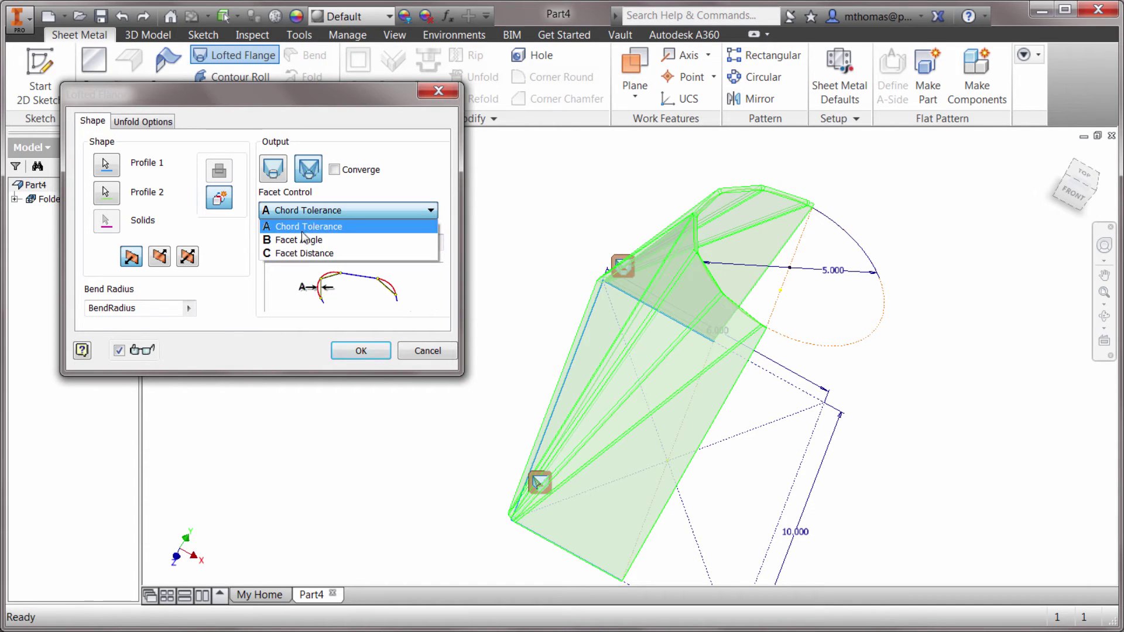
{"action": "left_click", "coordinate": [302, 240]}
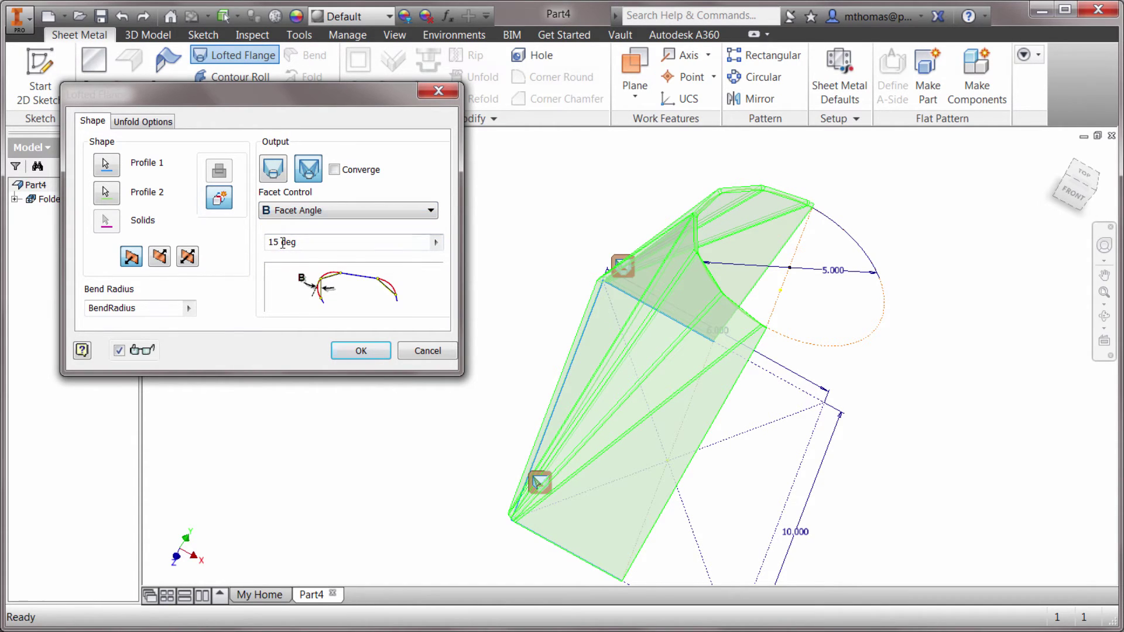
{"action": "double_click", "coordinate": [273, 242]}
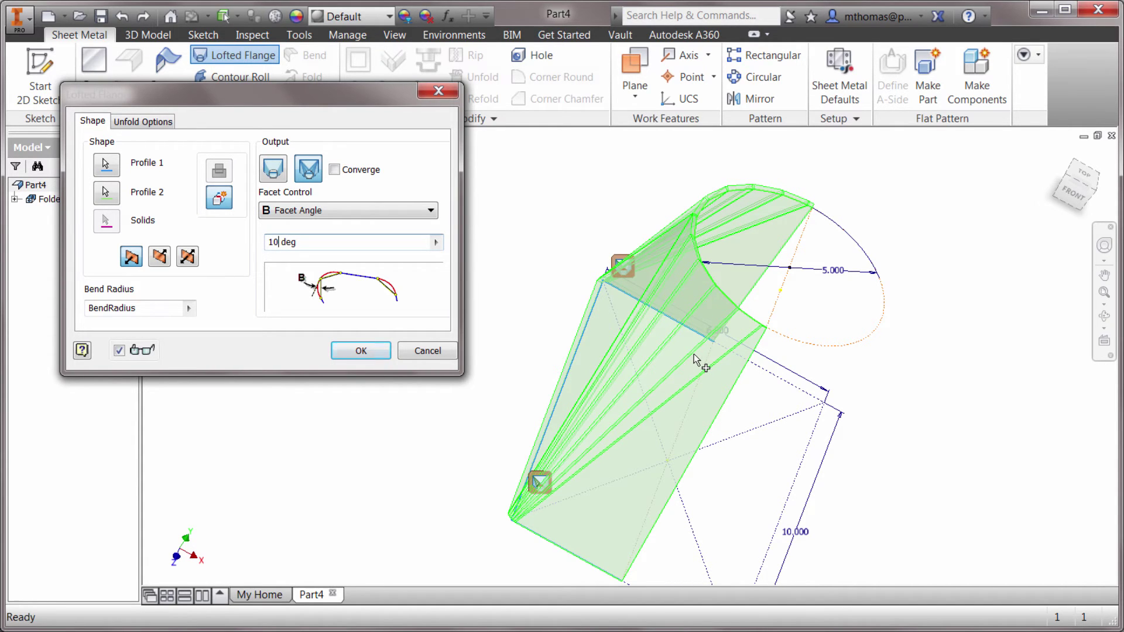
Step: Try a Facet Distance of 0.4 in, set it to 1 in, and create the press brake lofted flange
{"action": "left_click", "coordinate": [358, 211]}
{"action": "left_click", "coordinate": [316, 254]}
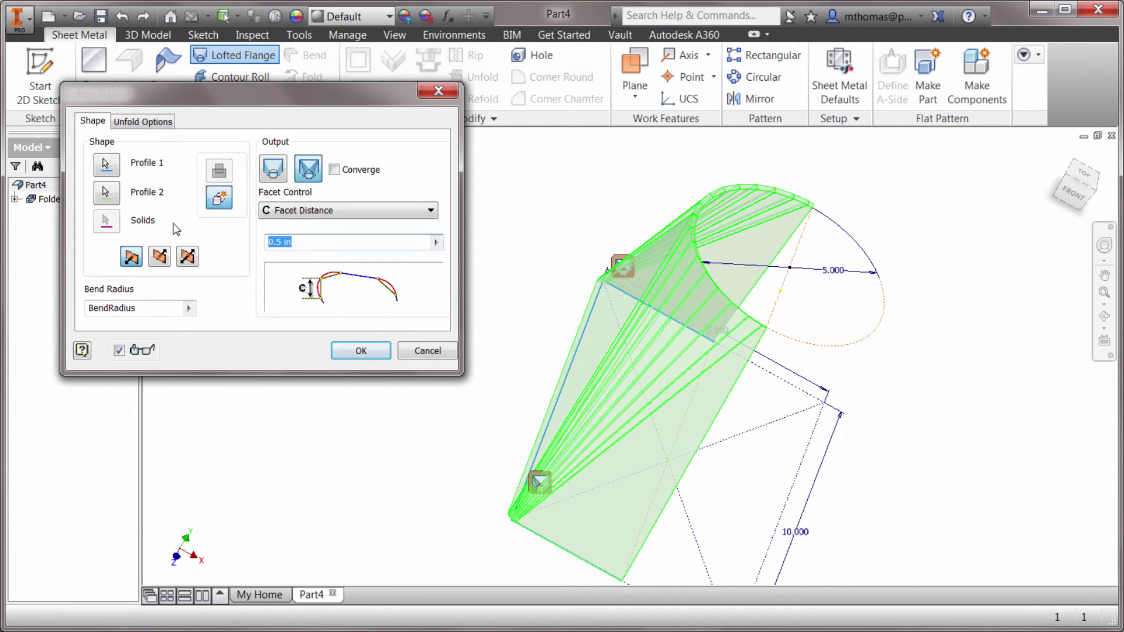
{"action": "type", "text": ".4"}
{"action": "key", "text": "BackSpace"}
{"action": "key", "text": "BackSpace"}
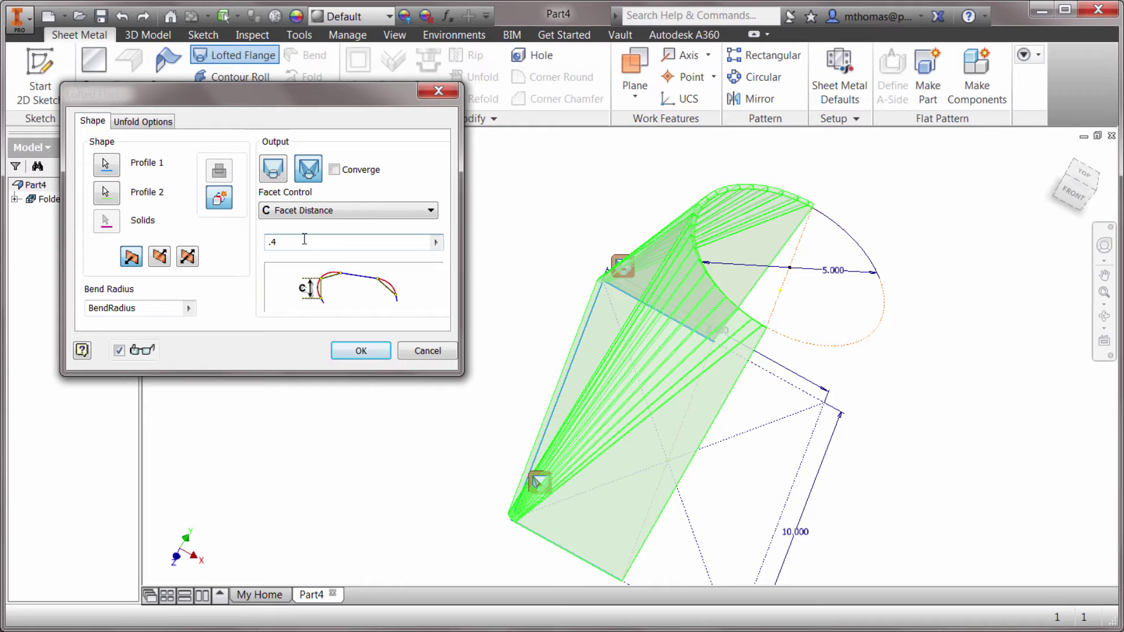
{"action": "type", "text": "1"}
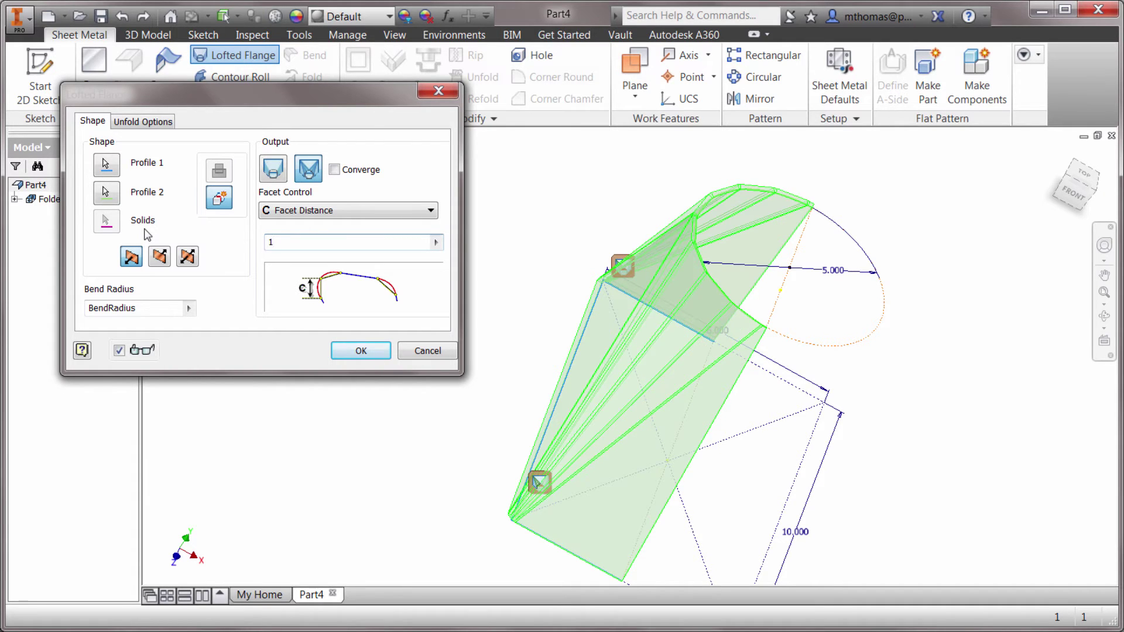
{"action": "middle_click_drag", "start_coordinate": [789, 349], "coordinate": [707, 319], "text": "shift"}
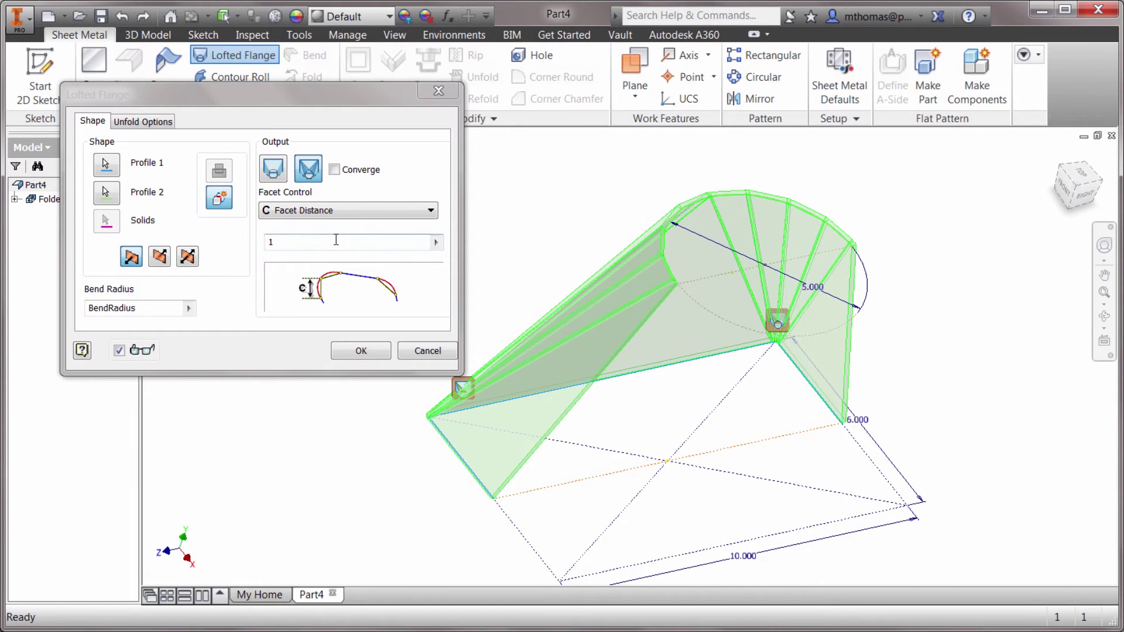
{"action": "left_click", "coordinate": [349, 350]}
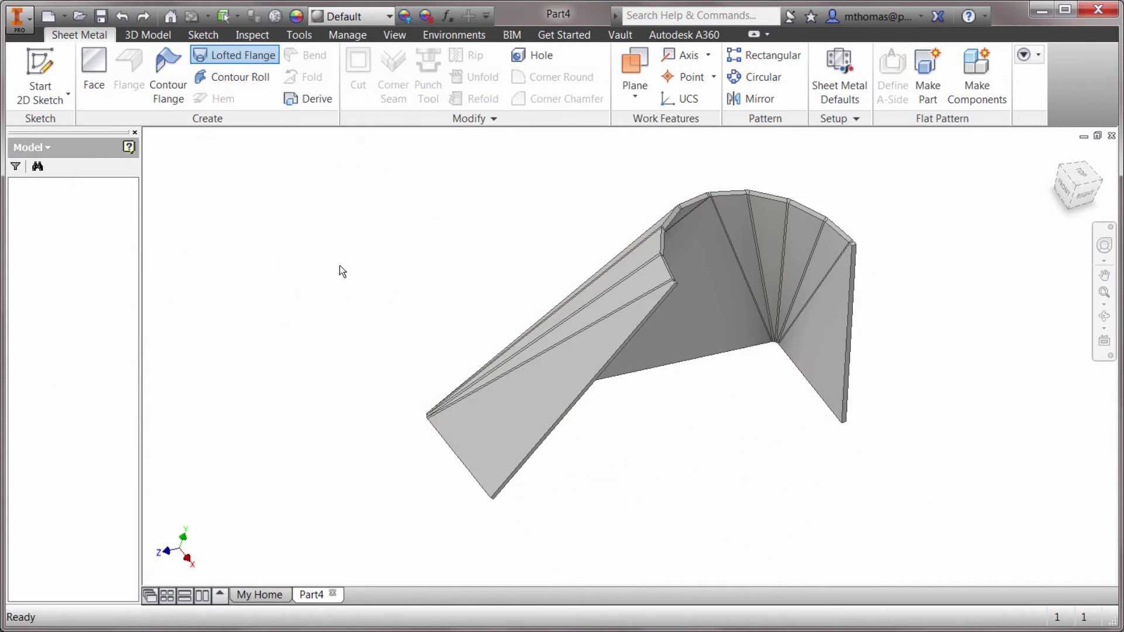
Step: Create the flat pattern of the press brake lofted flange and examine its bend lines
{"action": "middle_click_drag", "start_coordinate": [336, 266], "coordinate": [450, 268], "text": "shift"}
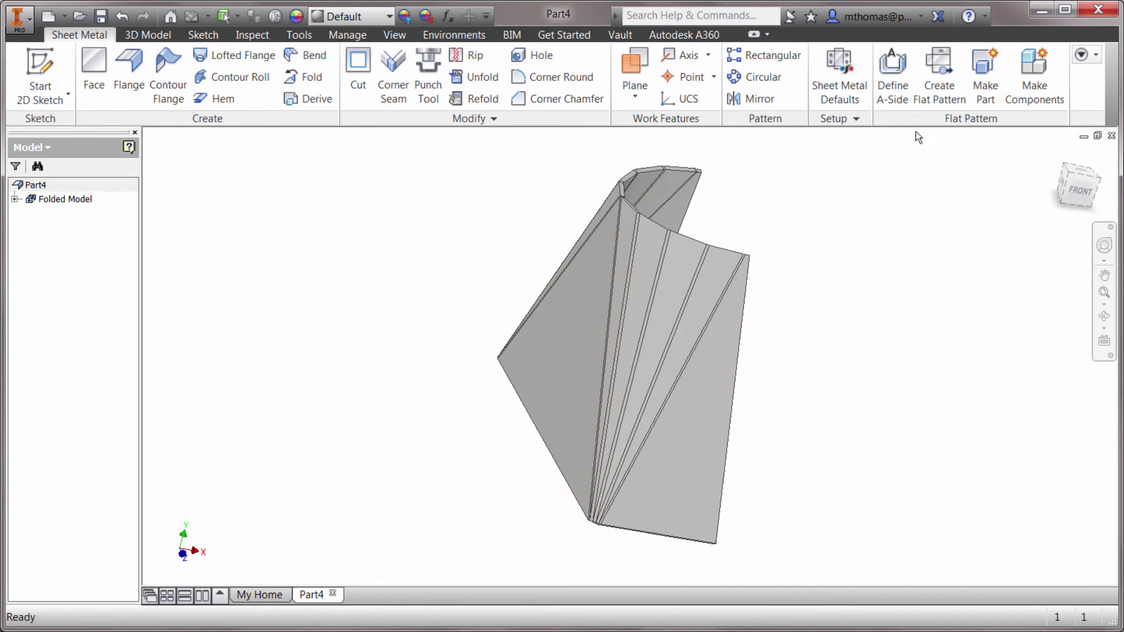
{"action": "left_click", "coordinate": [939, 73]}
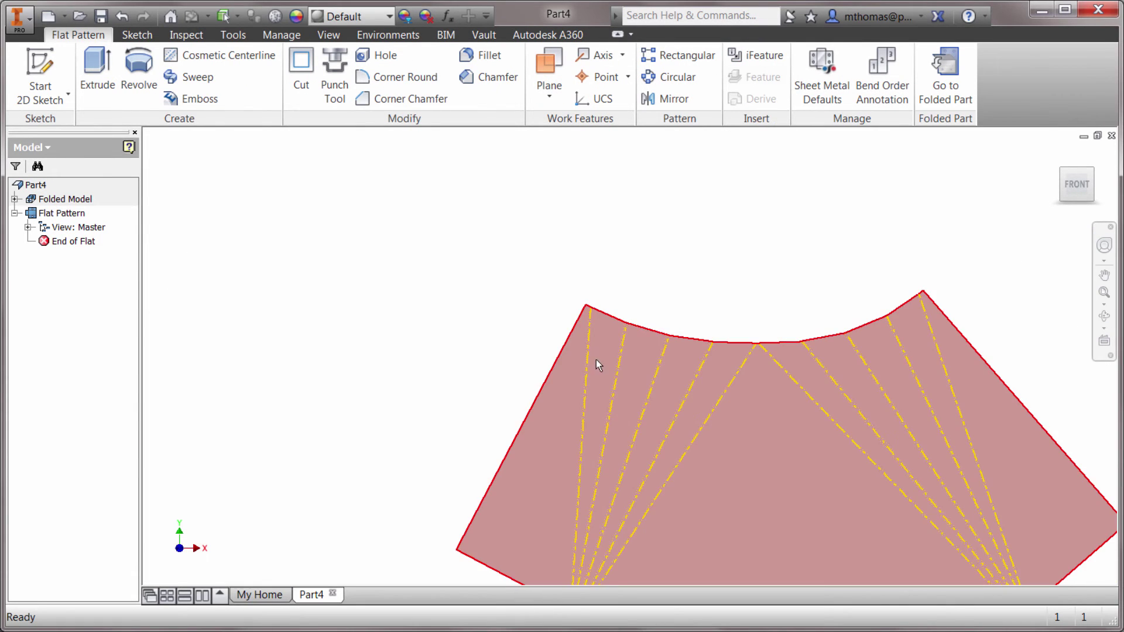
{"action": "middle_click_drag", "start_coordinate": [696, 291], "coordinate": [563, 236]}
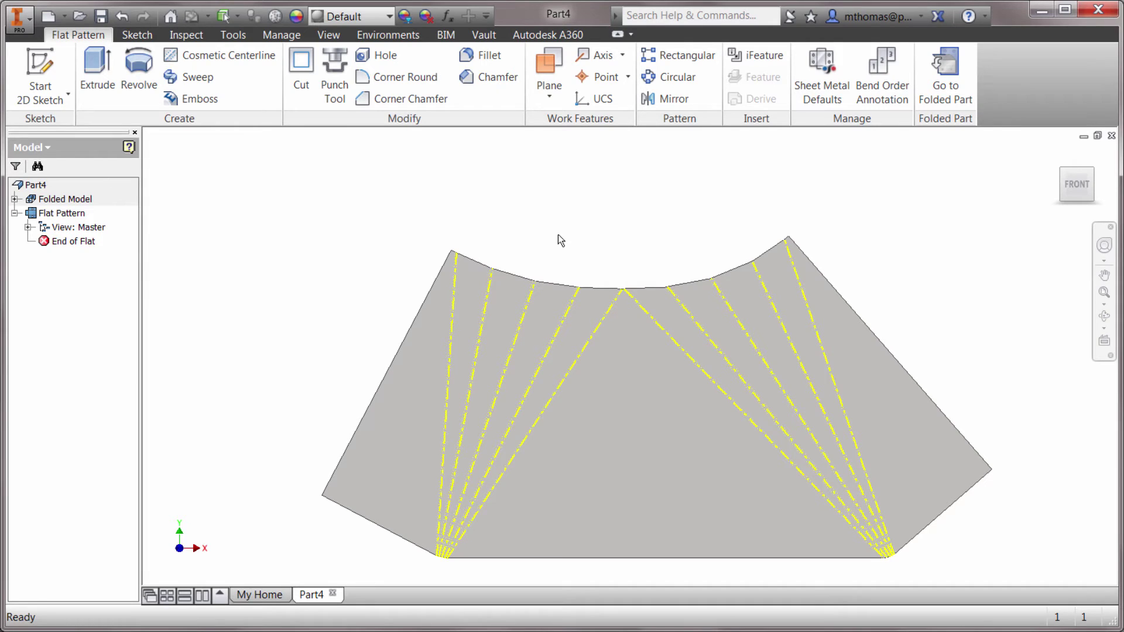
Step: Edit the folded lofted flange, overriding the facet control of the half-rectangle's front corner bend zone with Number of Facets set to 6
{"action": "double_click", "coordinate": [82, 200]}
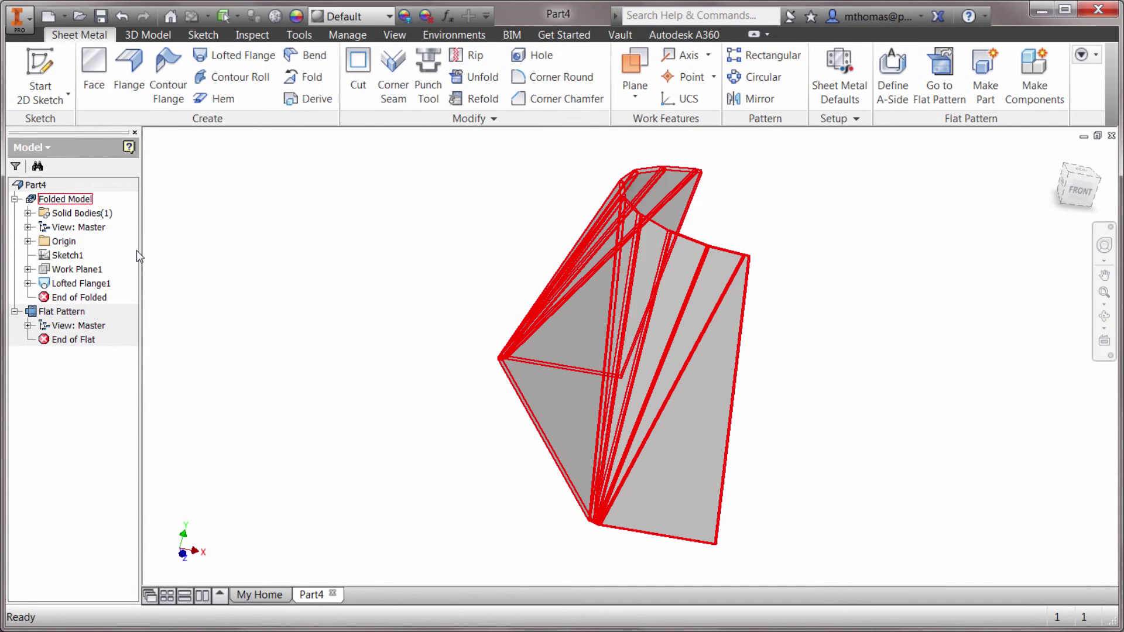
{"action": "double_click", "coordinate": [653, 324]}
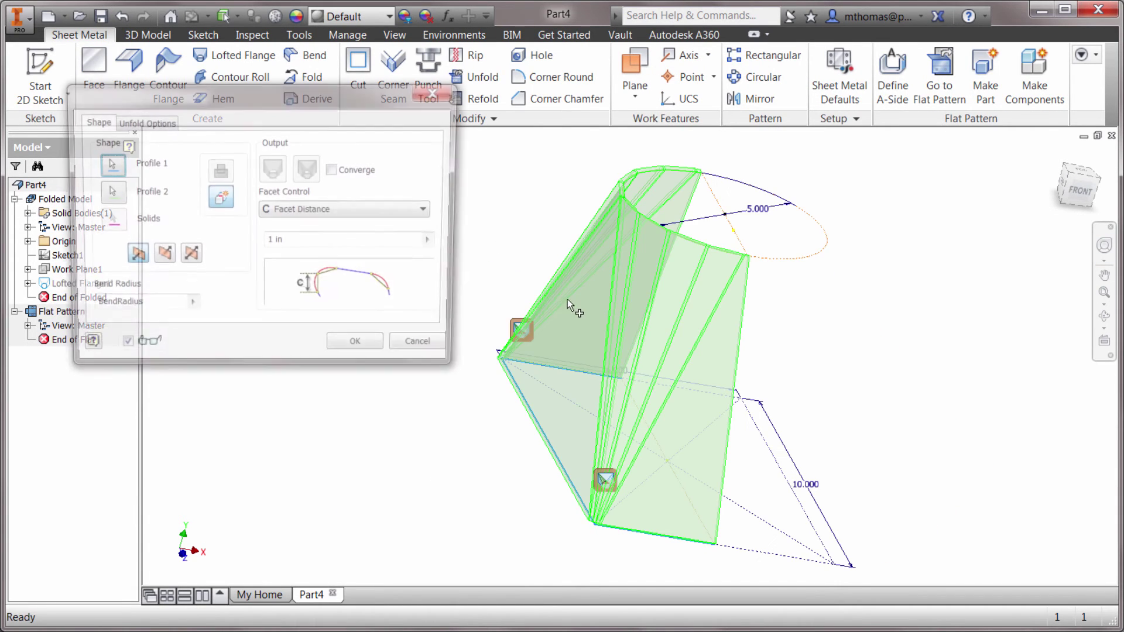
{"action": "middle_click_drag", "start_coordinate": [714, 378], "coordinate": [603, 359], "text": "shift"}
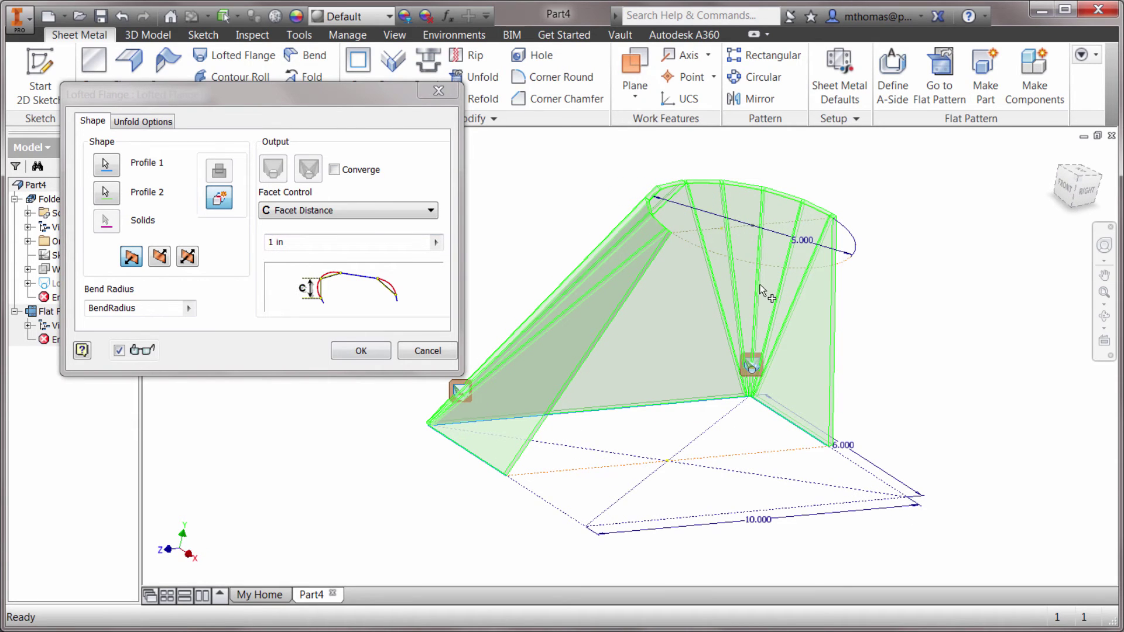
{"action": "left_click", "coordinate": [461, 390]}
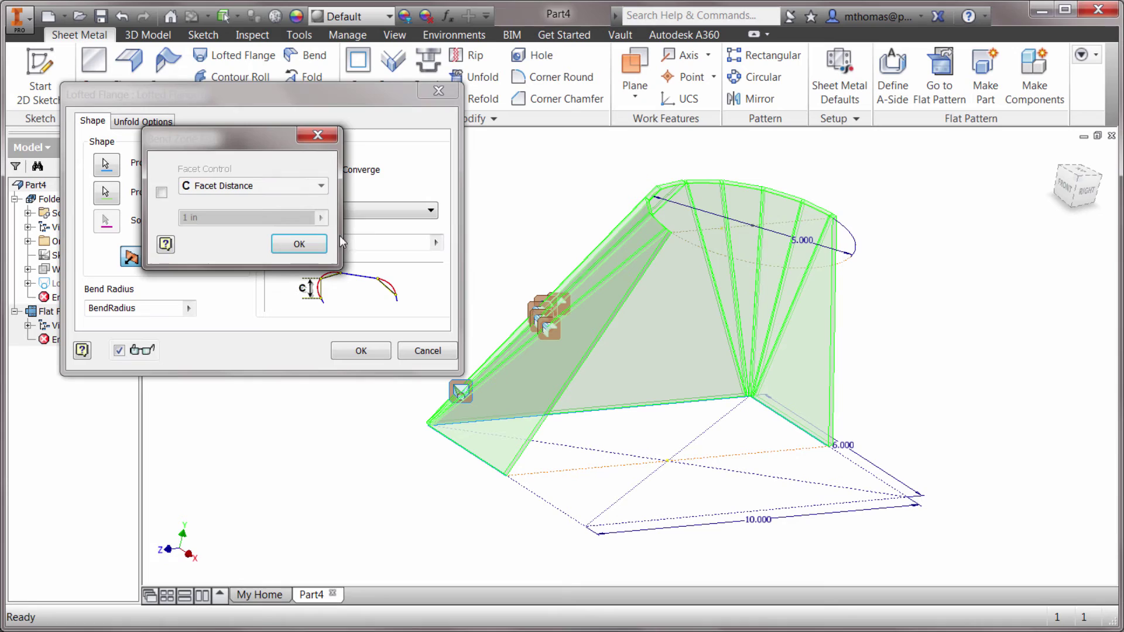
{"action": "left_click_drag", "start_coordinate": [263, 140], "coordinate": [571, 145]}
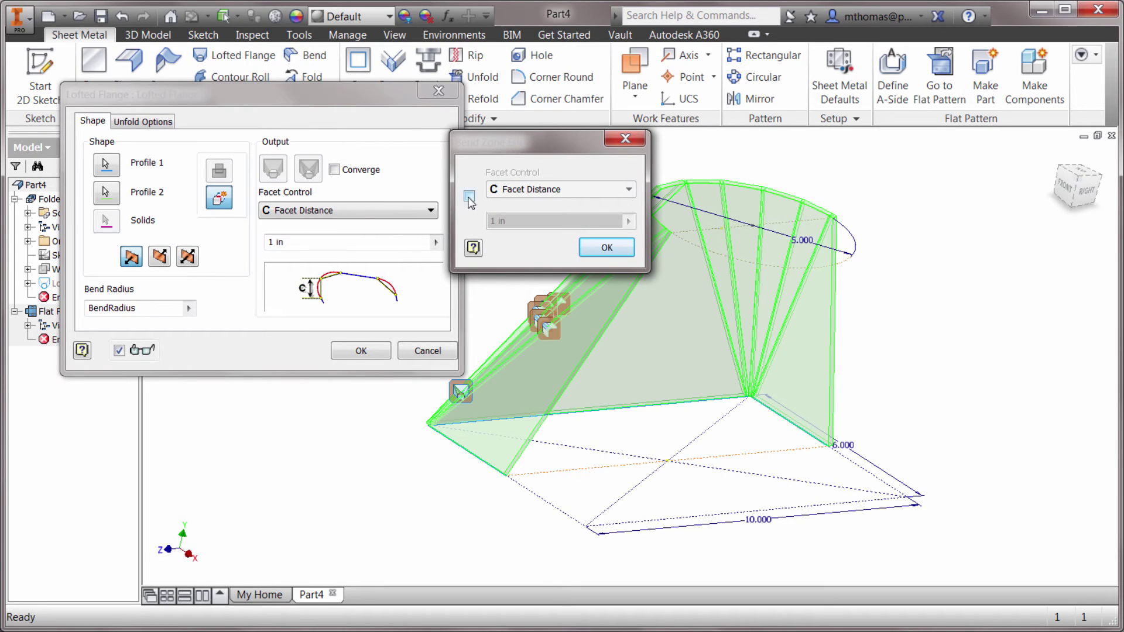
{"action": "left_click", "coordinate": [469, 197]}
{"action": "left_click", "coordinate": [529, 193]}
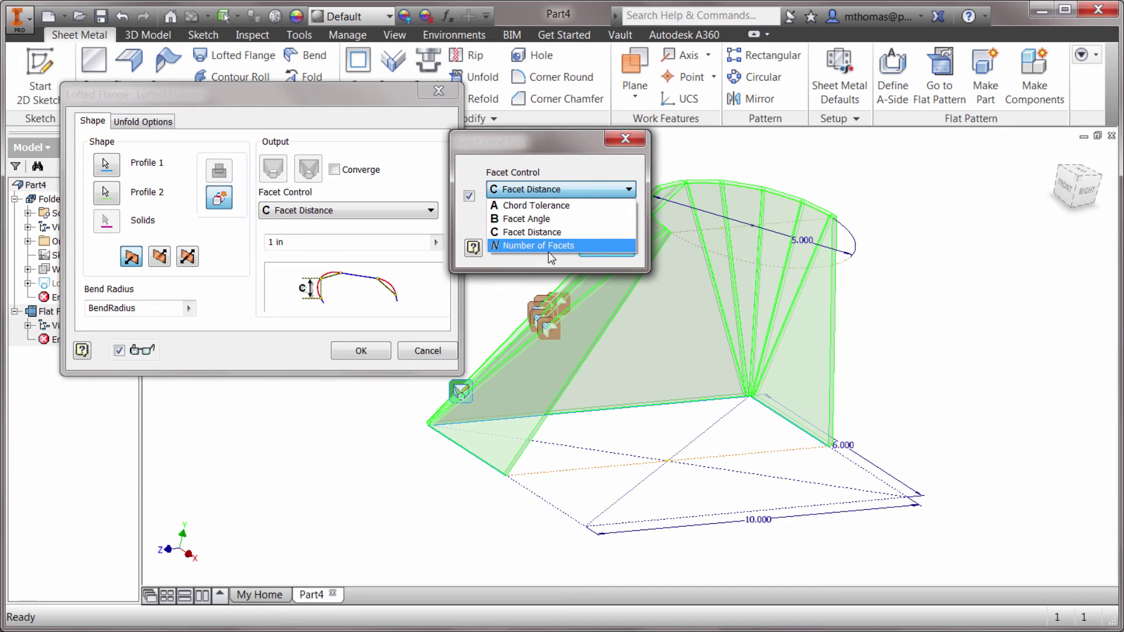
{"action": "left_click", "coordinate": [549, 249]}
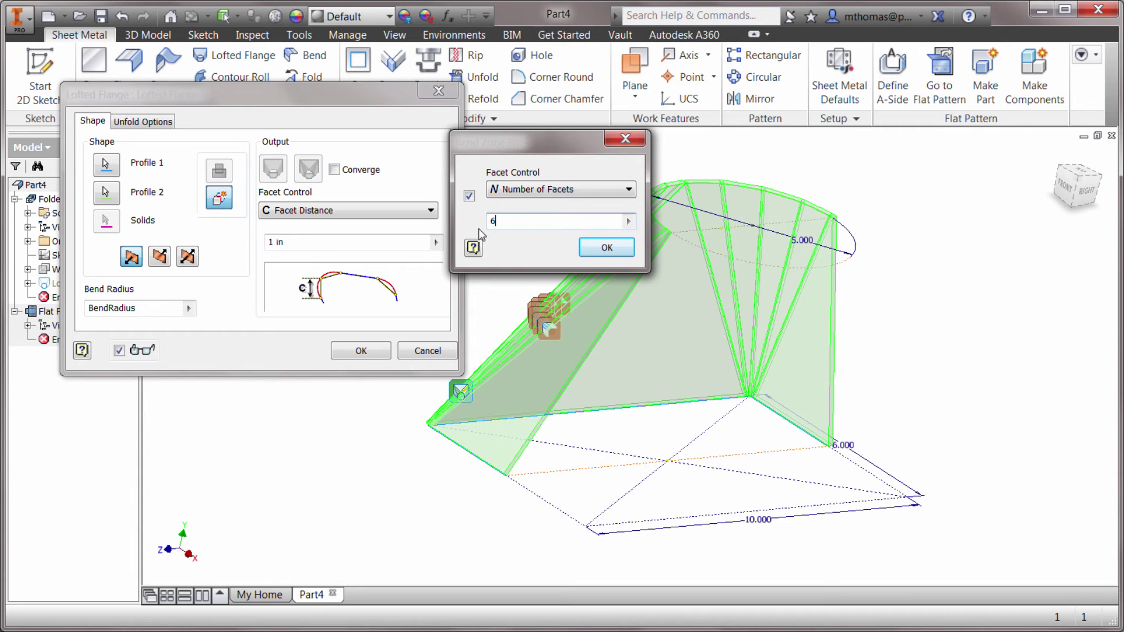
{"action": "left_click", "coordinate": [612, 251]}
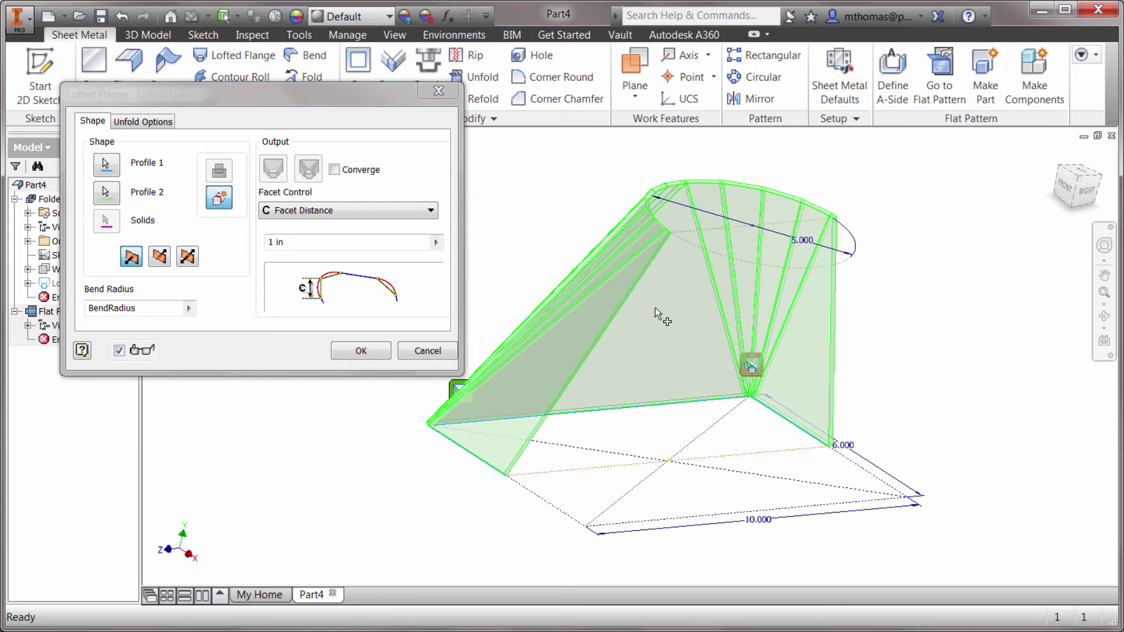
{"action": "left_click", "coordinate": [362, 351]}
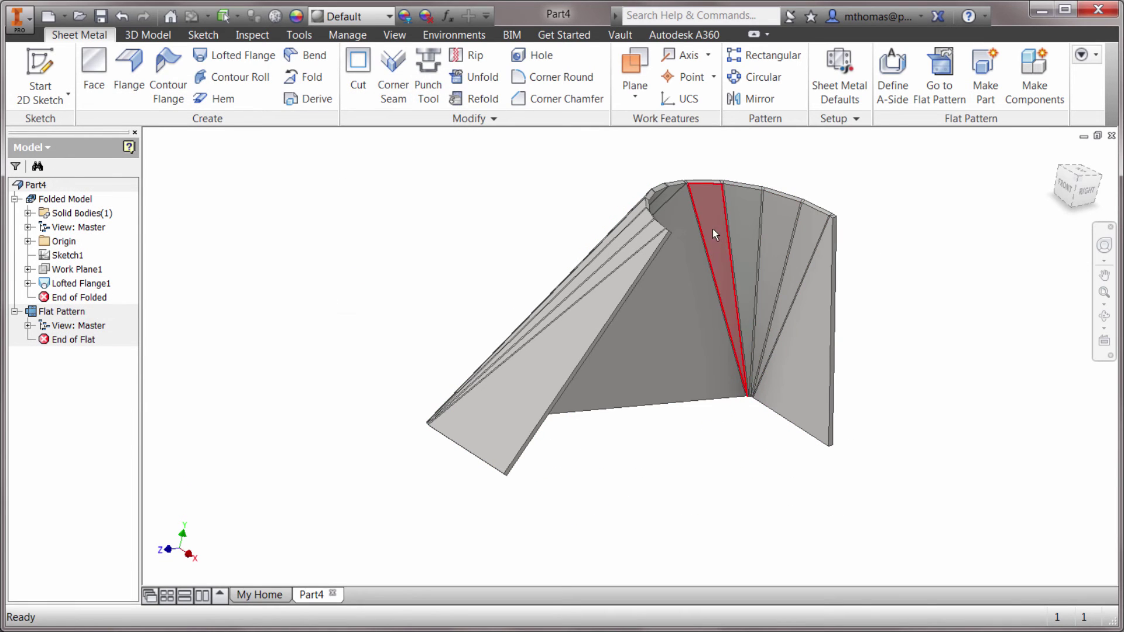
Step: Inspect the folded flange's facets and compare the bend lines of both corners in its flat pattern
{"action": "middle_click_drag", "start_coordinate": [695, 286], "coordinate": [764, 280], "text": "shift"}
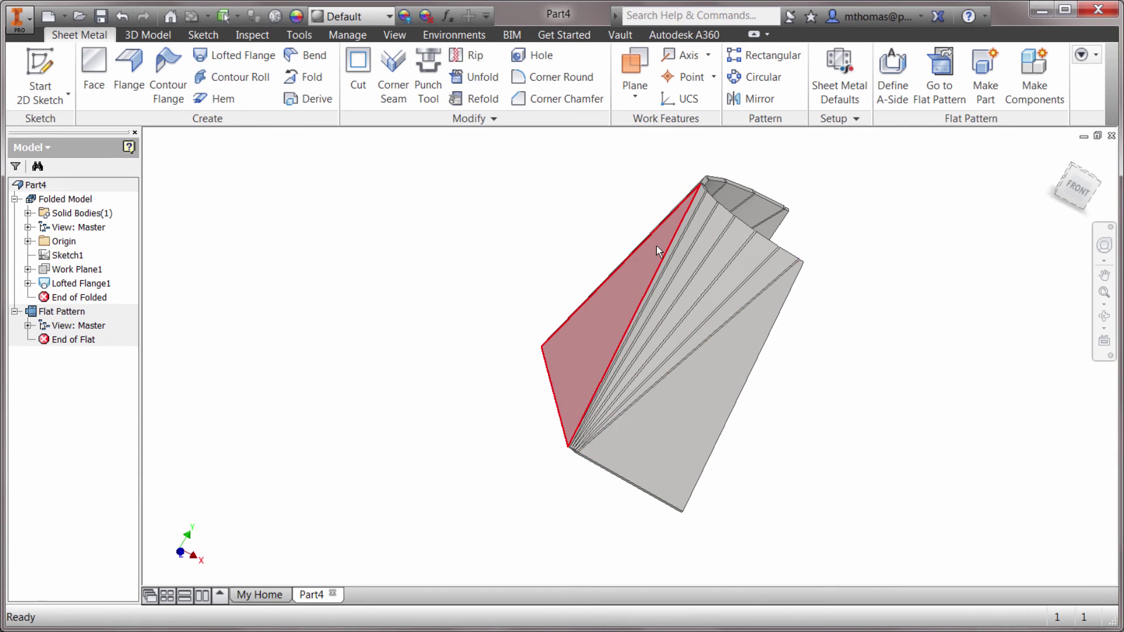
{"action": "double_click", "coordinate": [68, 313]}
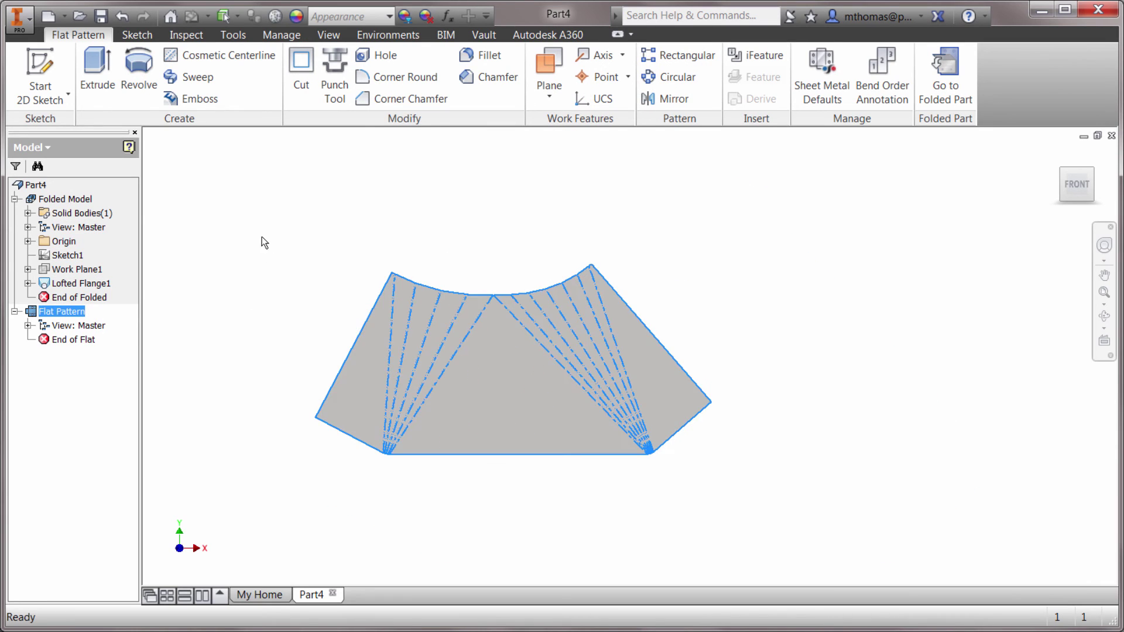
{"action": "left_click", "coordinate": [776, 268]}
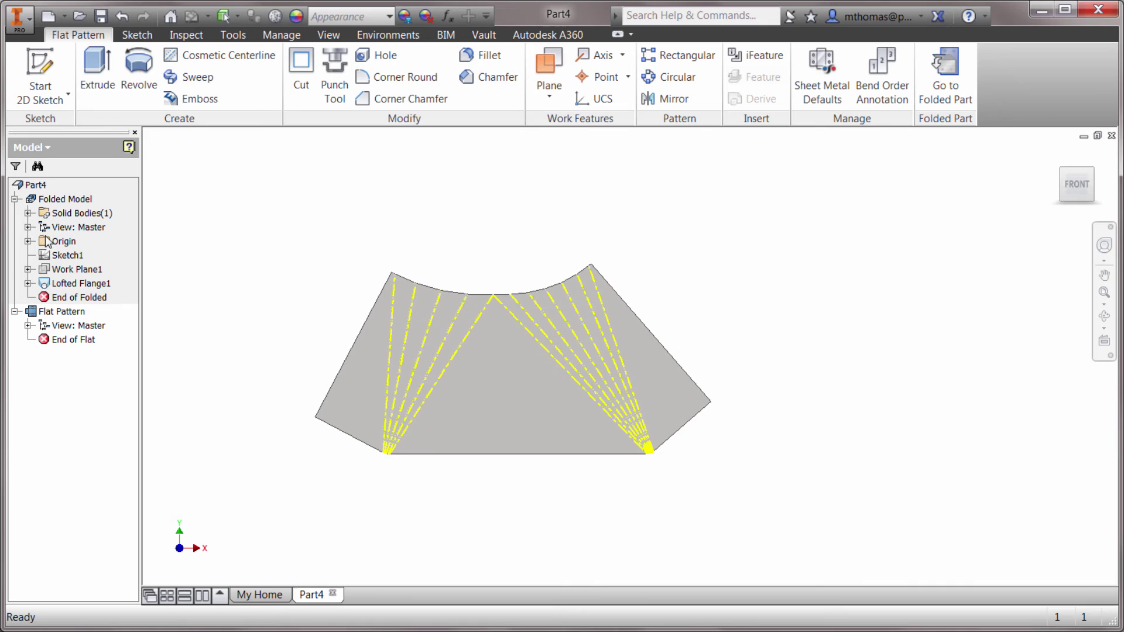
Step: Return to the folded model and edit the flange's Sketch2, moving the 5 in circle off-center, and finish the sketch
{"action": "double_click", "coordinate": [60, 200]}
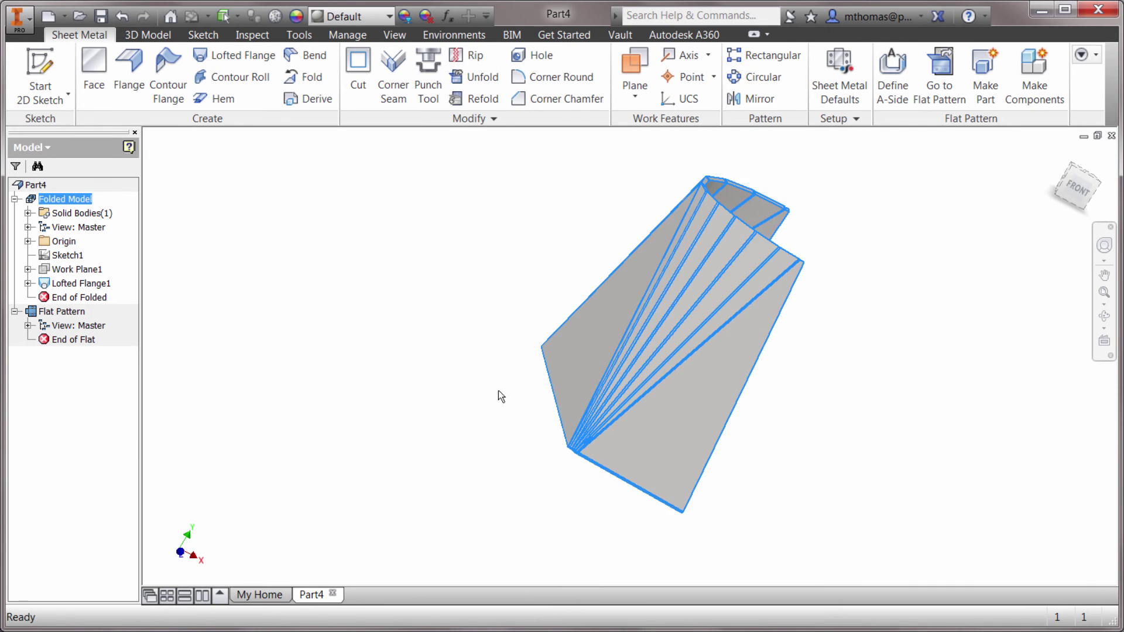
{"action": "middle_click_drag", "start_coordinate": [500, 394], "coordinate": [262, 378], "text": "shift"}
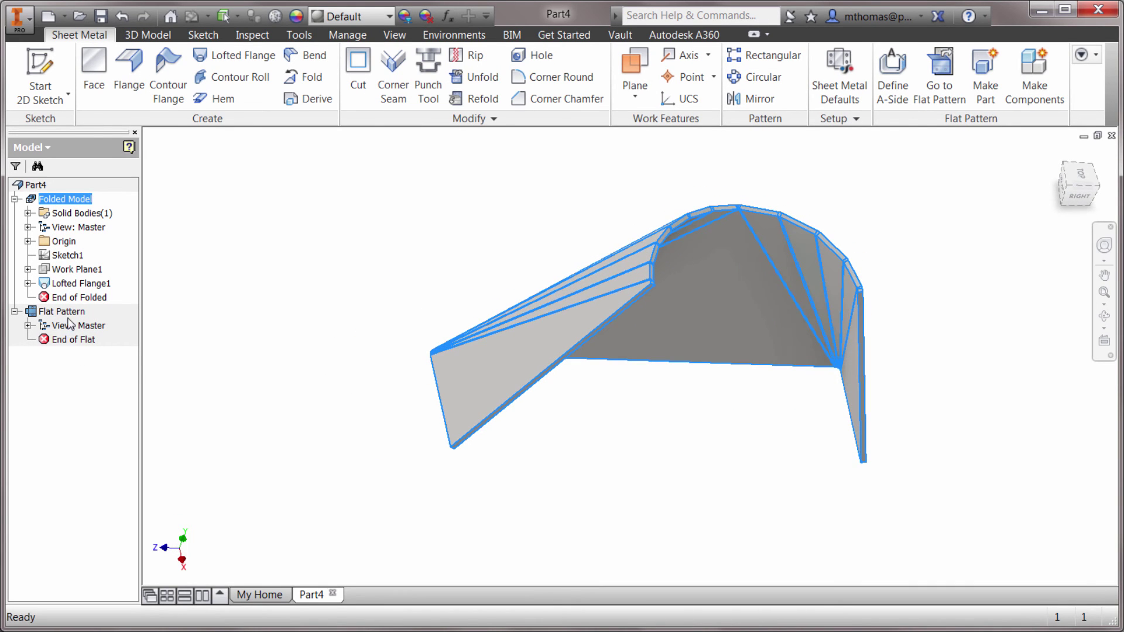
{"action": "left_click", "coordinate": [28, 283]}
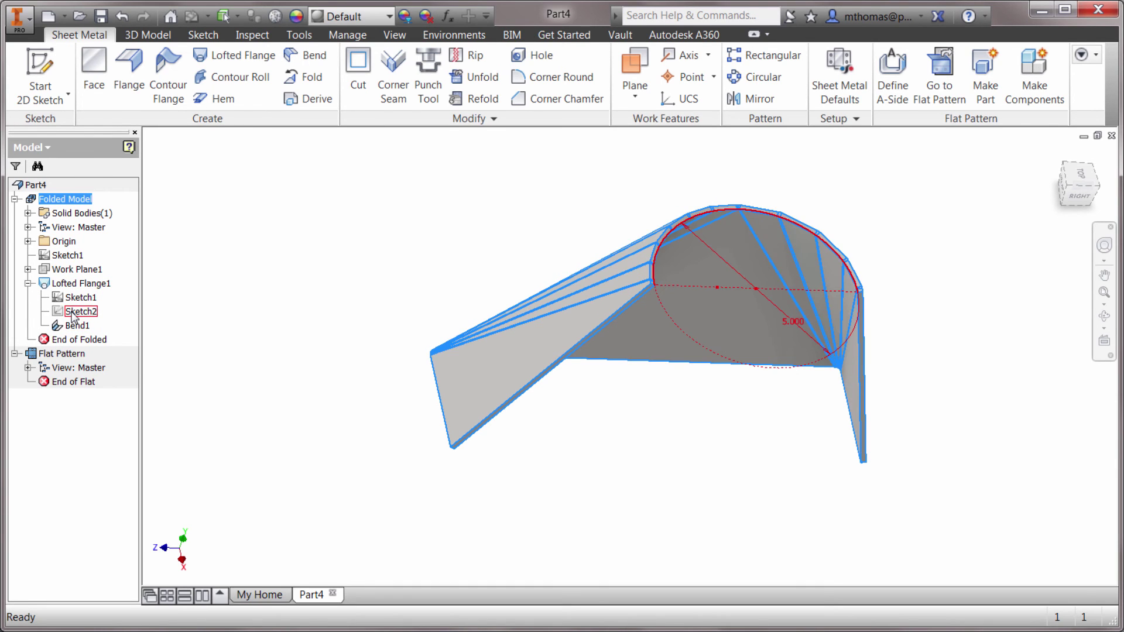
{"action": "double_click", "coordinate": [71, 313]}
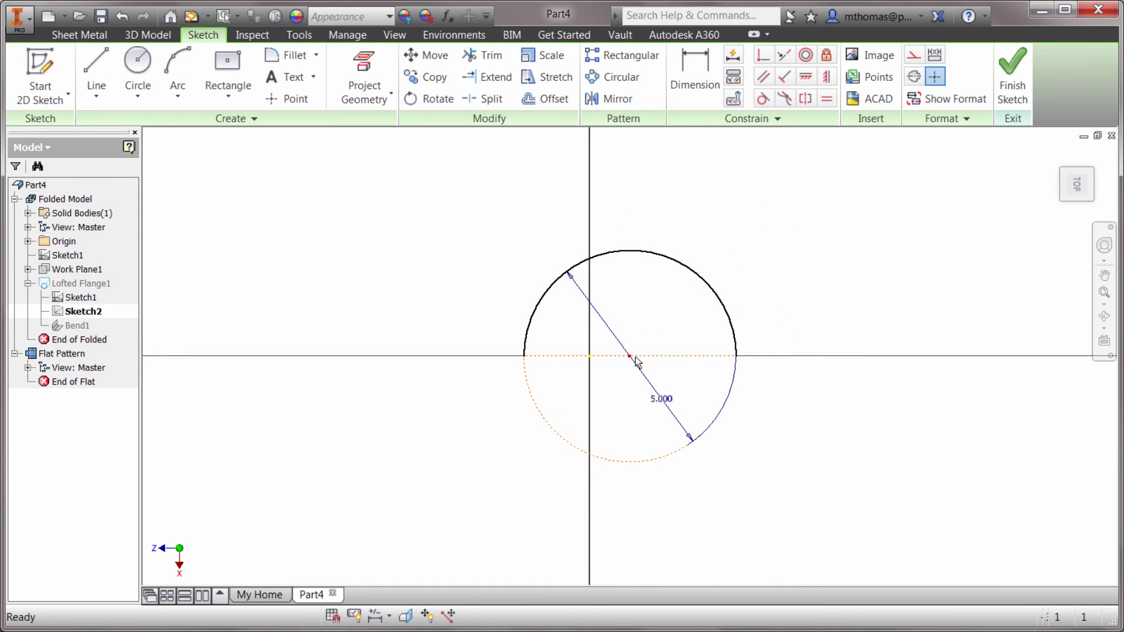
{"action": "mouse_move", "coordinate": [637, 362]}
{"action": "left_mouse_down"}
{"action": "mouse_move", "coordinate": [750, 290]}
{"action": "mouse_move", "coordinate": [767, 322]}
{"action": "left_mouse_up"}
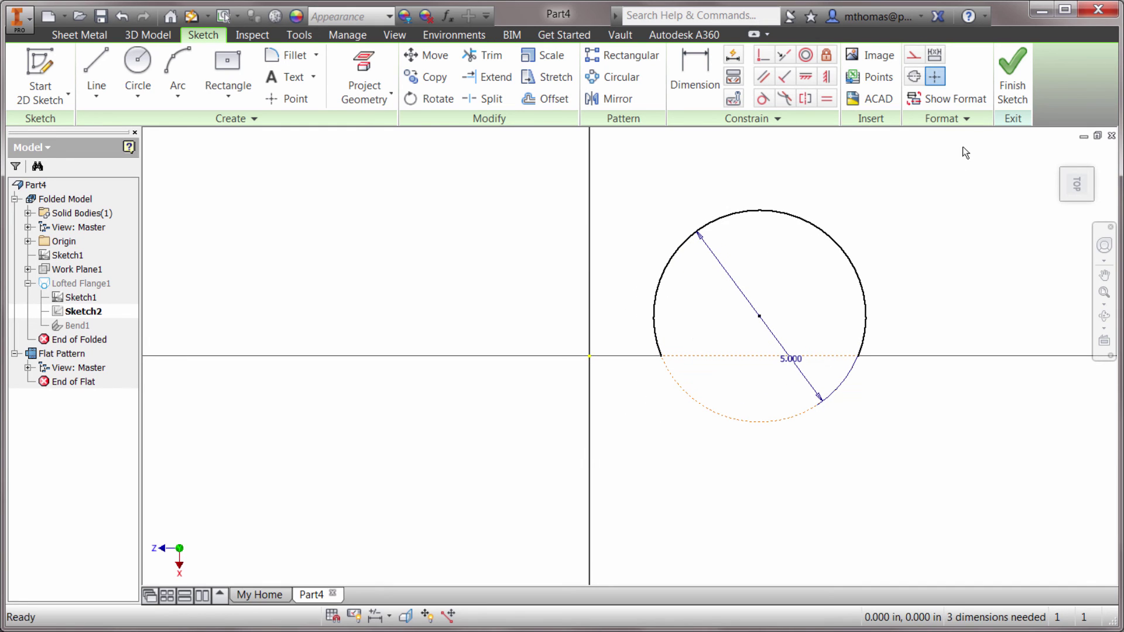
{"action": "left_click", "coordinate": [1007, 84]}
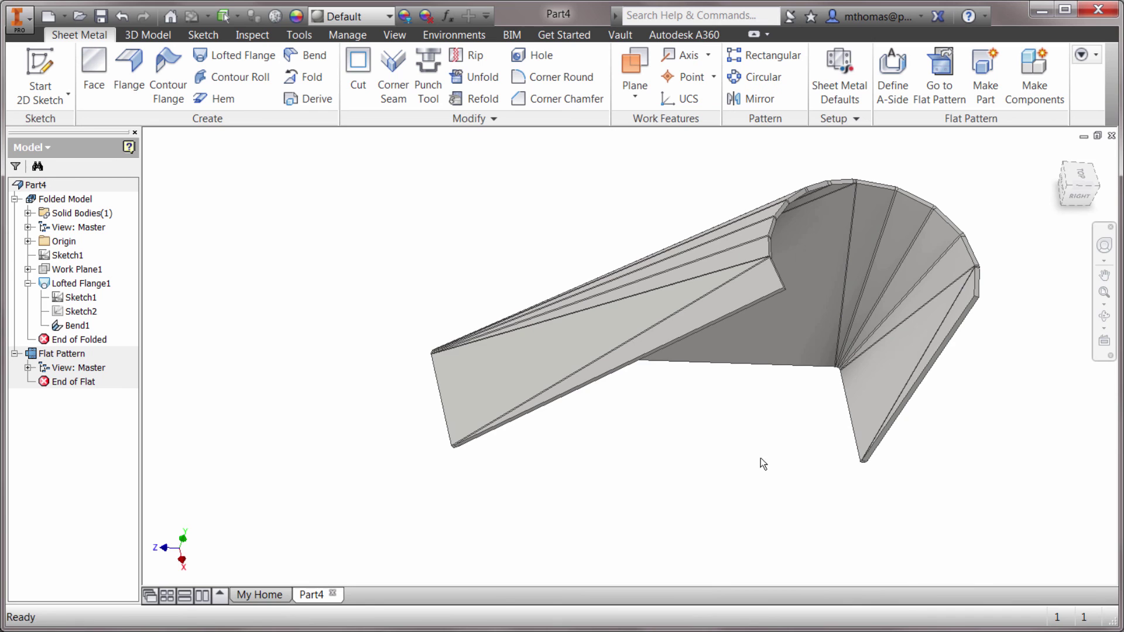
Step: Inspect the reshaped lofted flange and open its flat pattern
{"action": "mouse_move", "coordinate": [760, 458]}
{"action": "middle_mouse_down", "text": "shift"}
{"action": "mouse_move", "coordinate": [681, 407]}
{"action": "mouse_move", "coordinate": [607, 414]}
{"action": "mouse_move", "coordinate": [691, 396]}
{"action": "mouse_move", "coordinate": [736, 441]}
{"action": "middle_mouse_up", "text": "shift"}
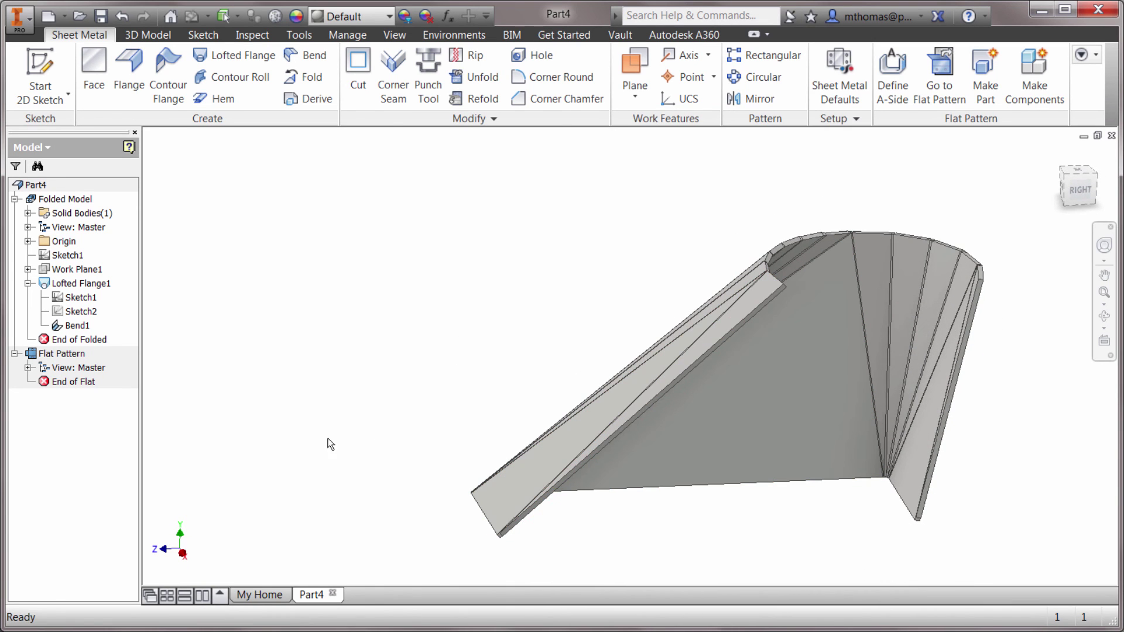
{"action": "double_click", "coordinate": [62, 353]}
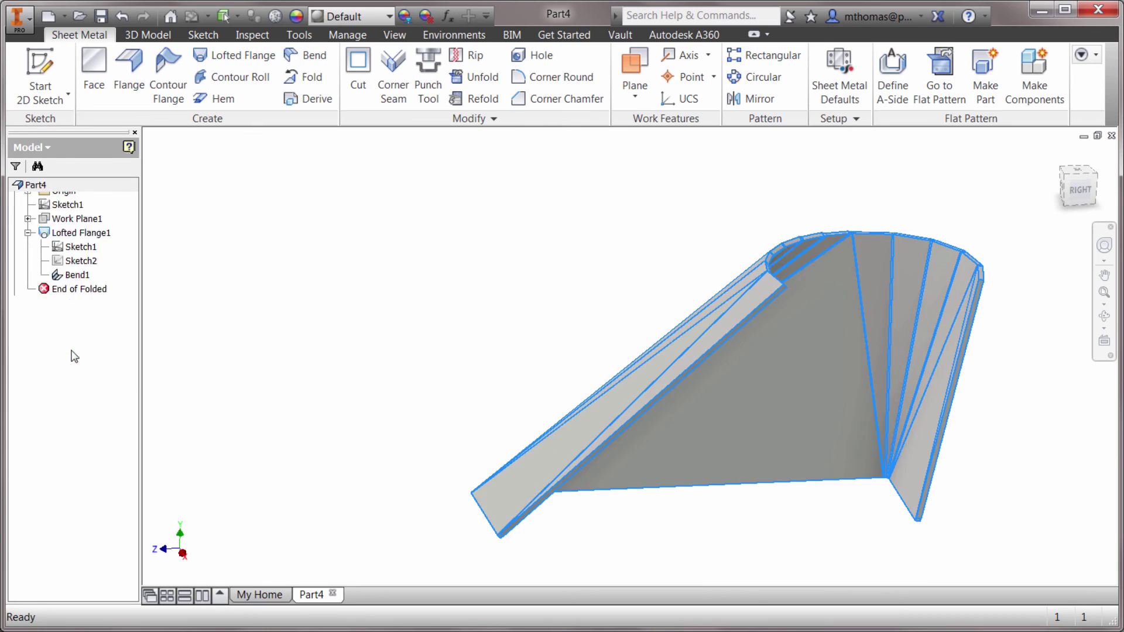